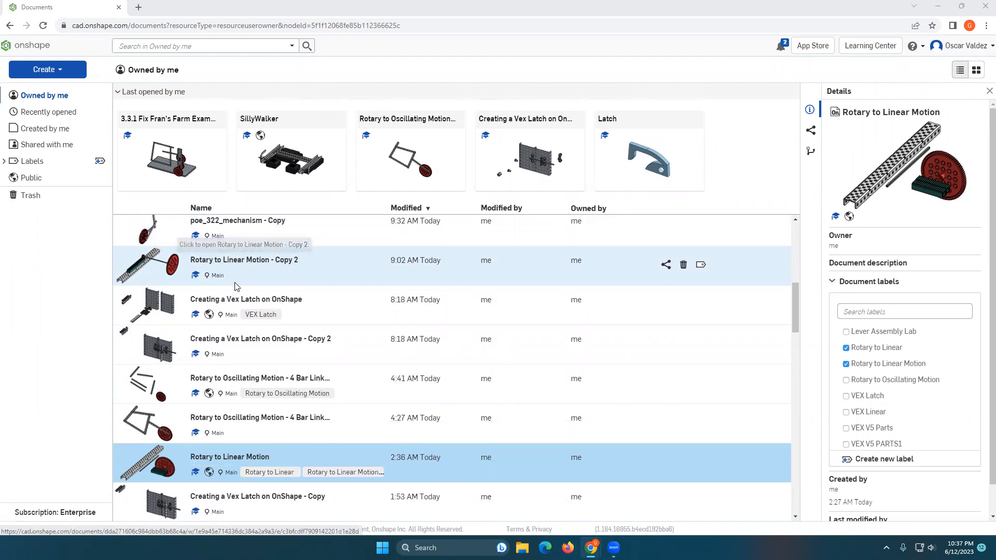
Step: Search the public documents for "Rotary to Linear Motion"
scroll(247, 407, down, 2)
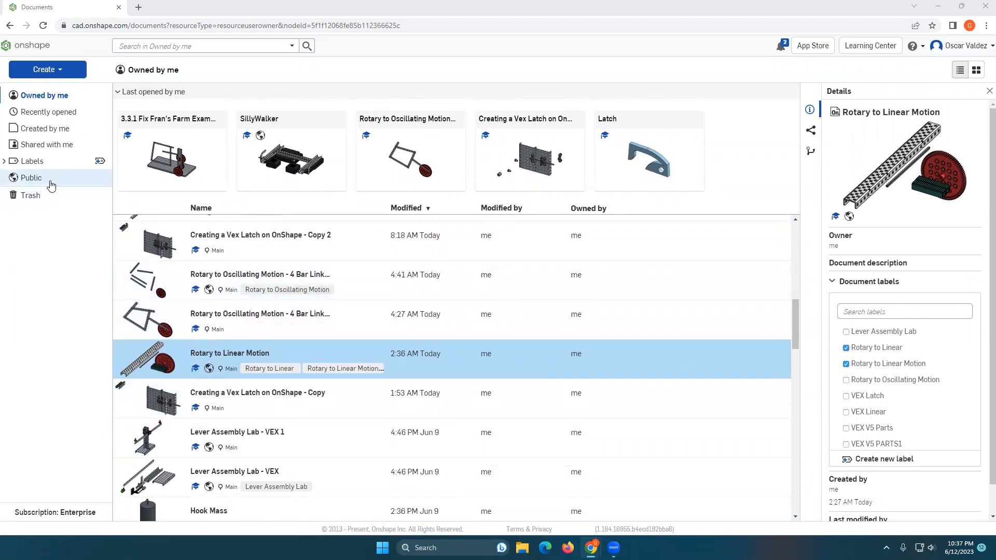
click(50, 178)
click(166, 48)
text(Rotary to Linear Motion)
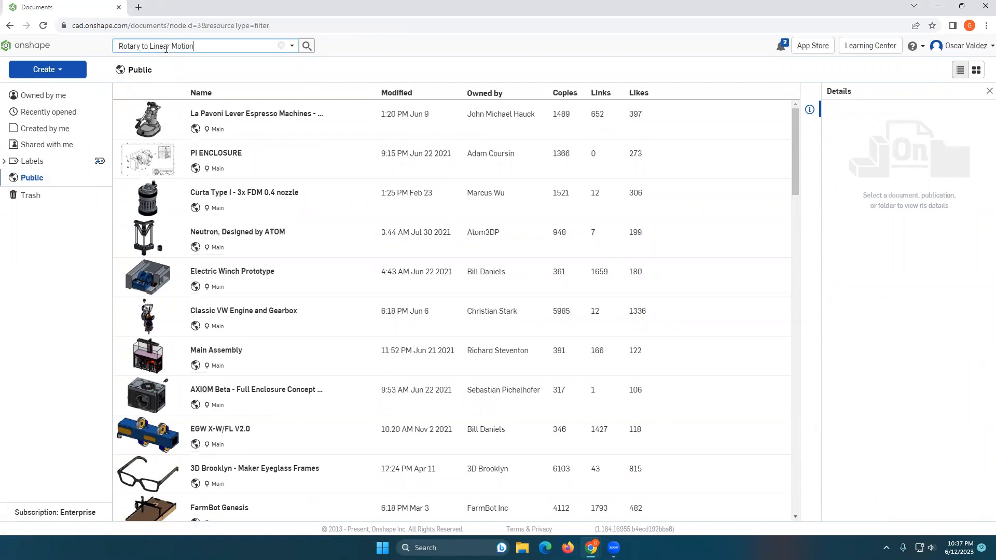
key(Return)
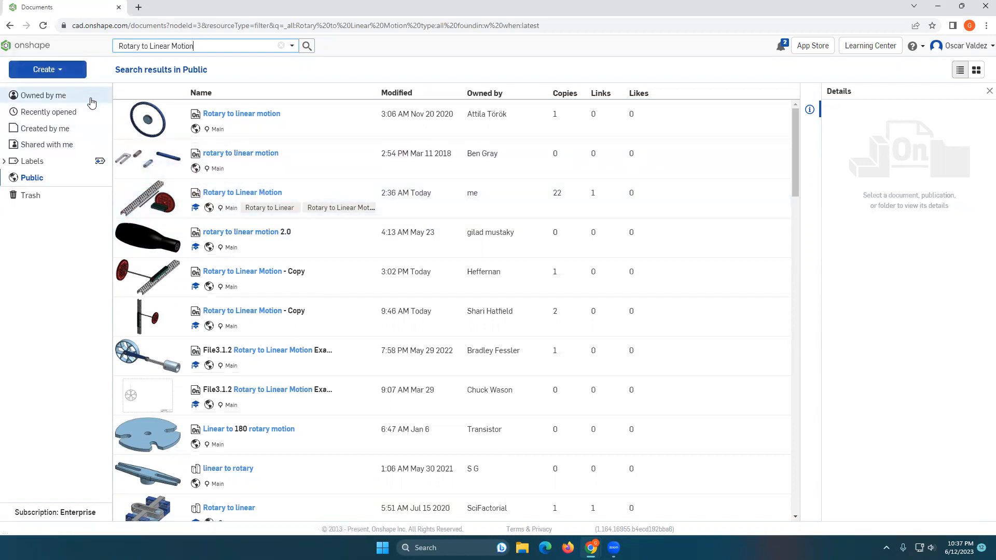
Step: Open the owned document "Rotary to Linear Motion - Copy 2" and switch to Assembly 1
click(52, 96)
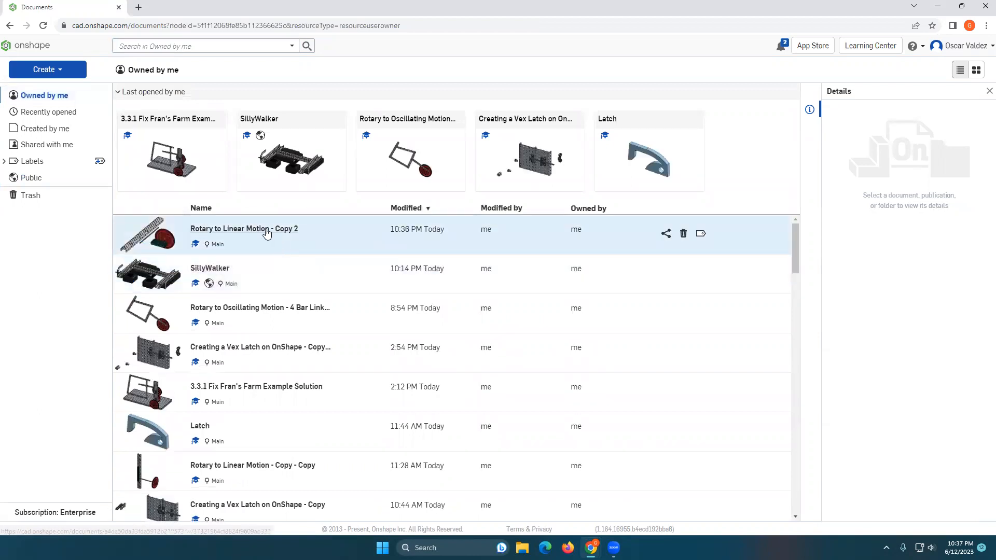
click(265, 229)
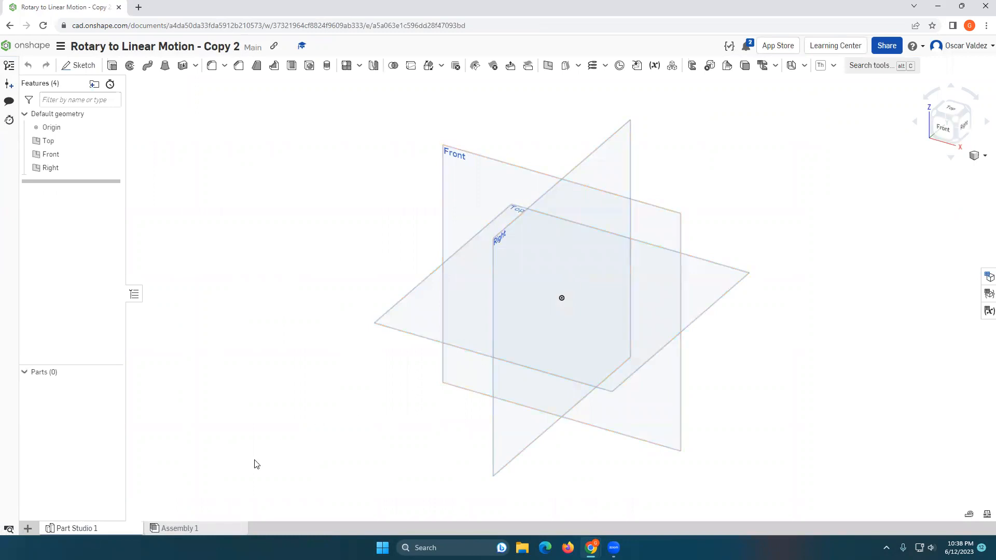
click(176, 528)
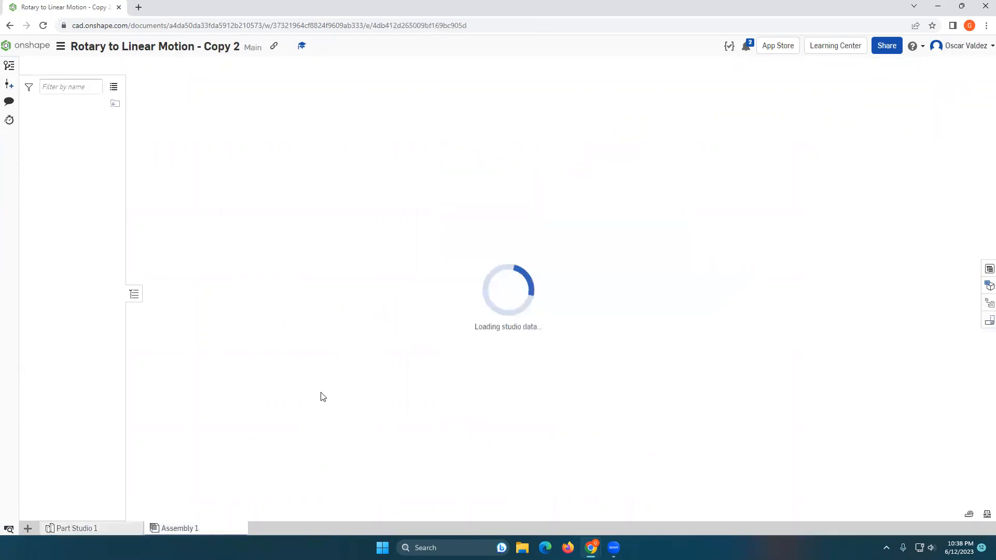
Step: Move the gear rack overlapping the 84T gear clear of it, leaving the two racks side by side
middle_drag(549, 373, 483, 353)
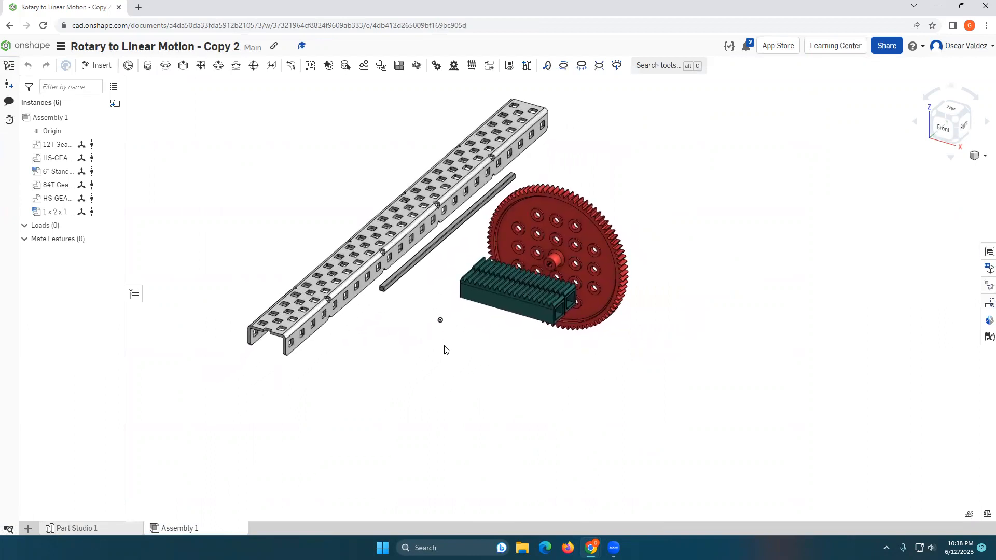
drag(502, 292, 468, 302)
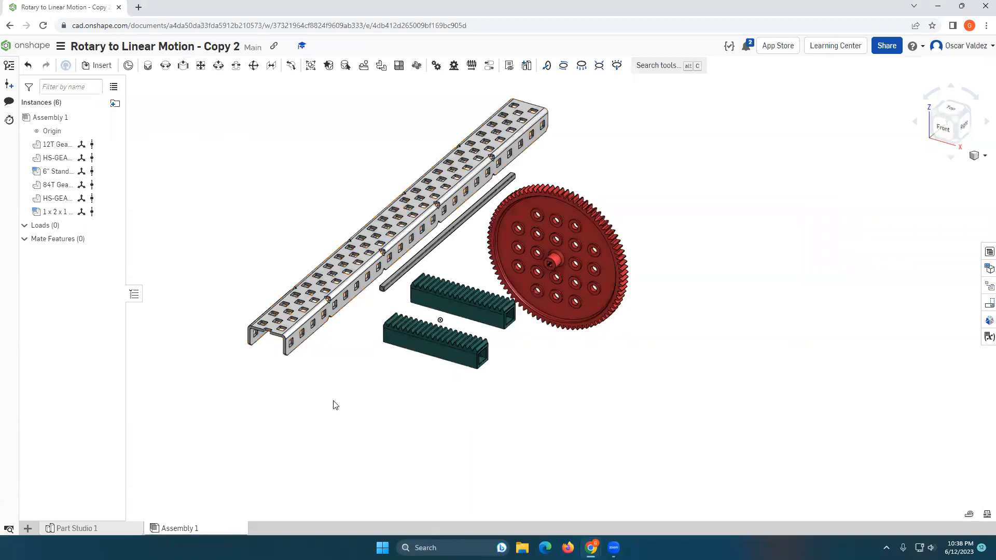
middle_drag(328, 401, 360, 450)
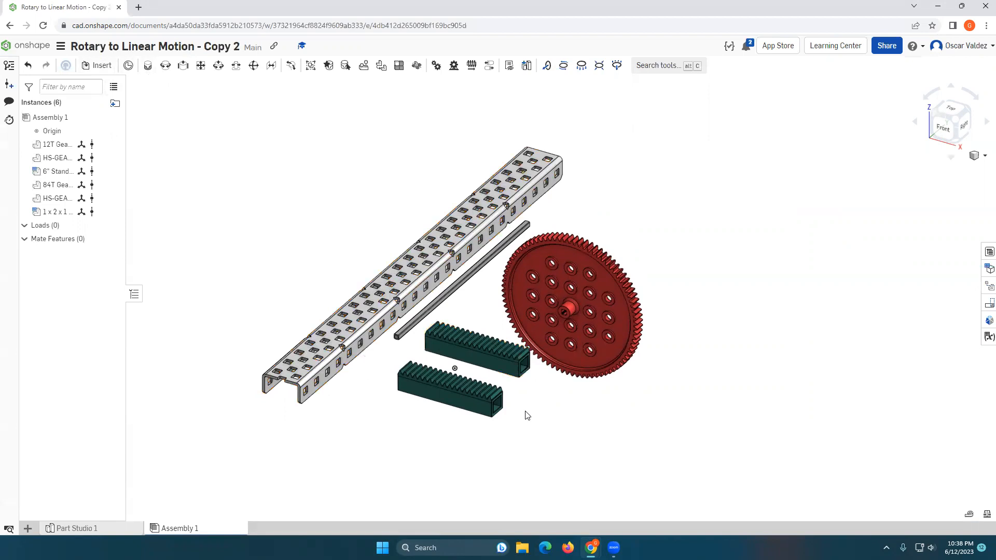
Step: Copy the front HS-GEAR-RACK and paste two more instances, placing them apart from each other on the far side of the C-channel
right_drag(521, 420, 452, 421)
right_click(451, 421)
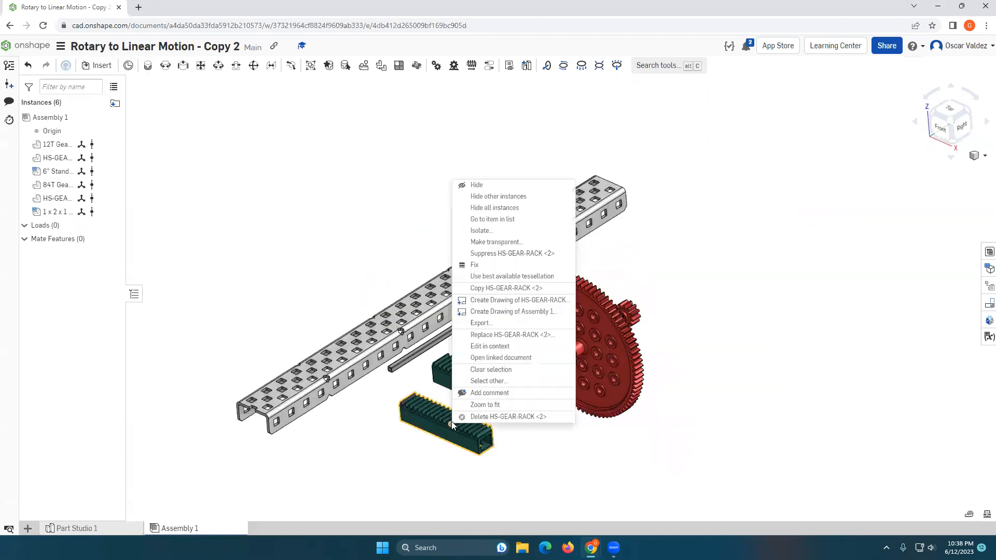
click(490, 288)
right_click(389, 254)
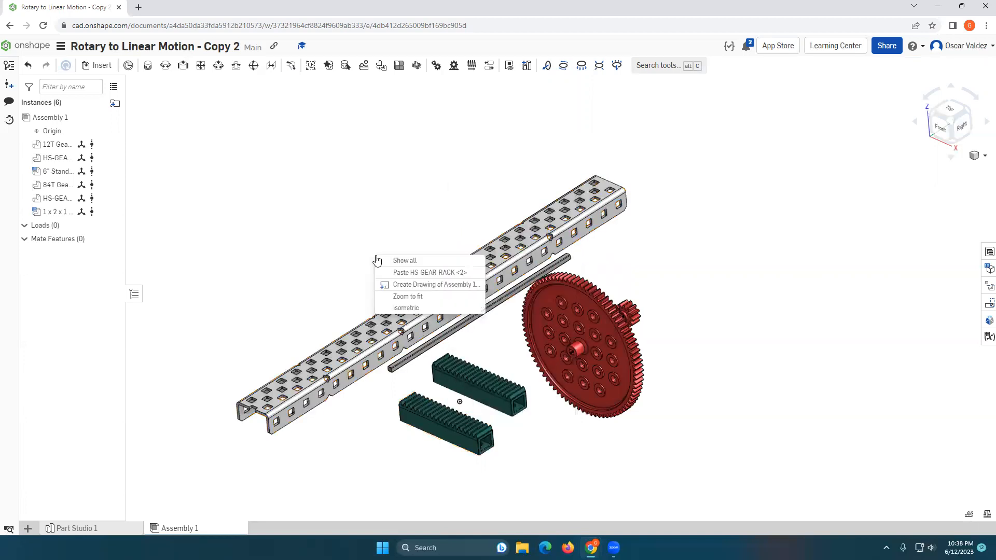
click(411, 271)
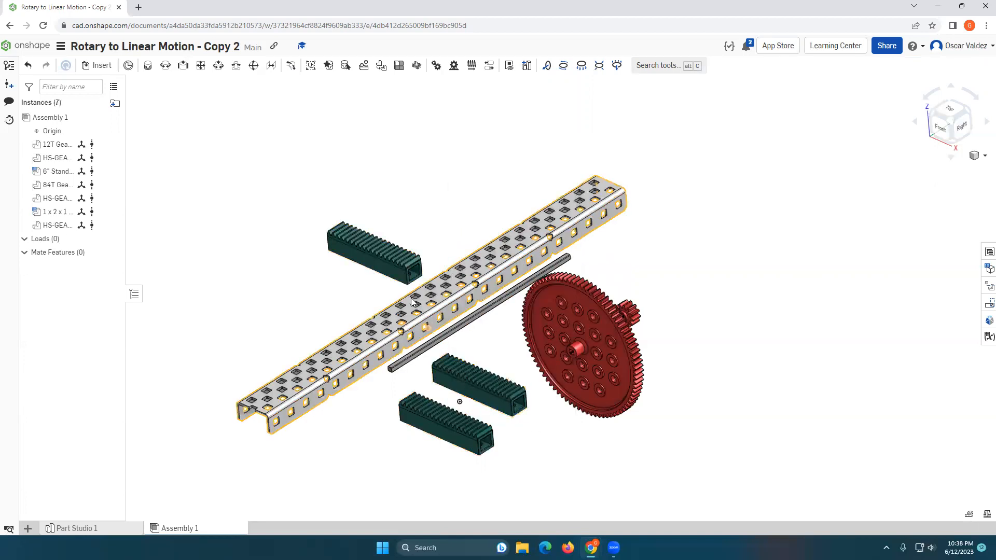
right_click(394, 275)
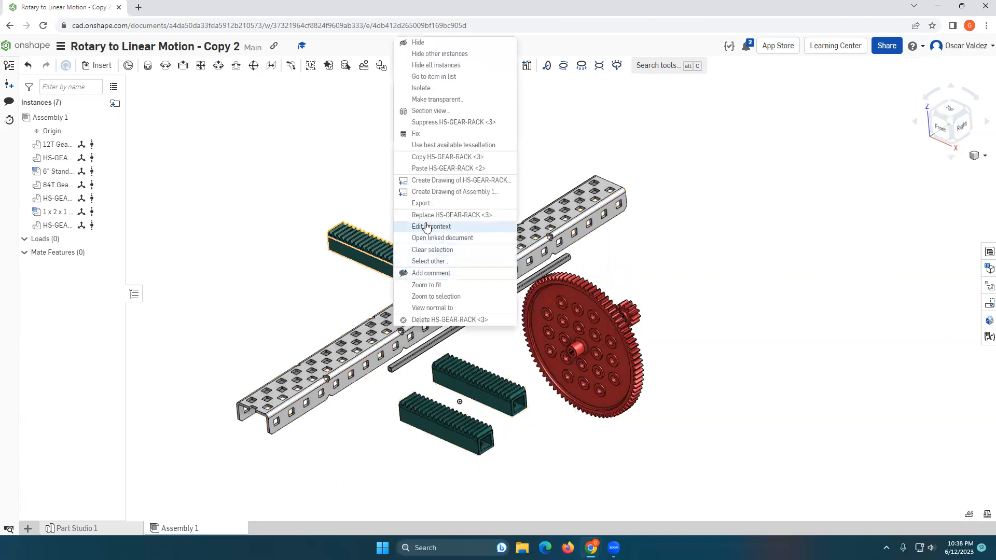
click(419, 169)
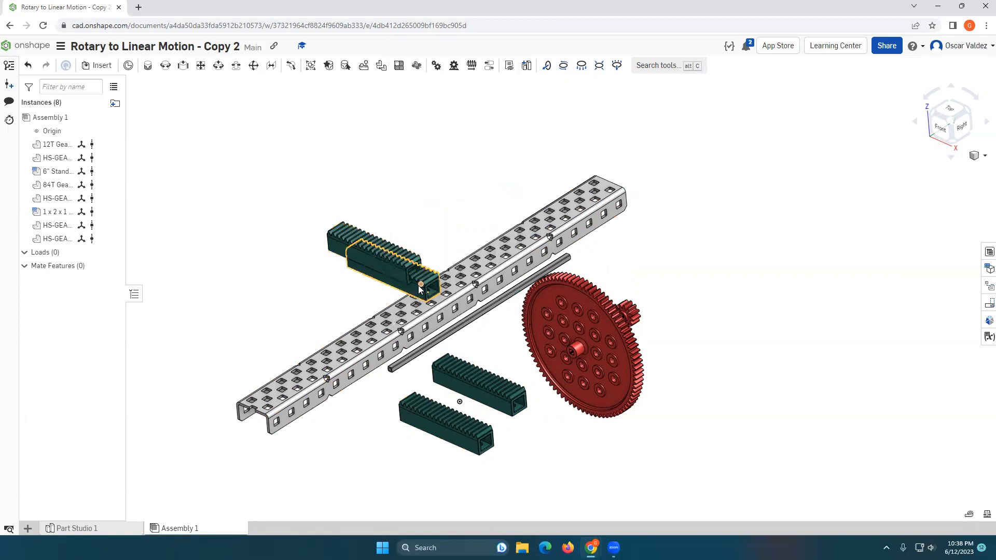
click(442, 222)
right_click(394, 252)
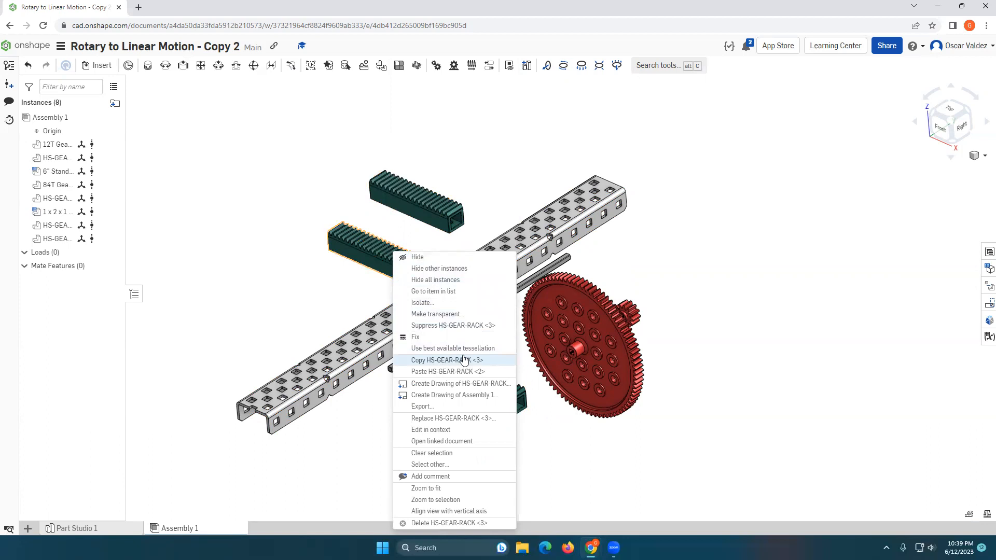
Step: Fasten a pasted gear rack by its underside end hole to a middle-row hole of the C-channel, rotated to lie lengthwise along it
right_drag(311, 328, 305, 229)
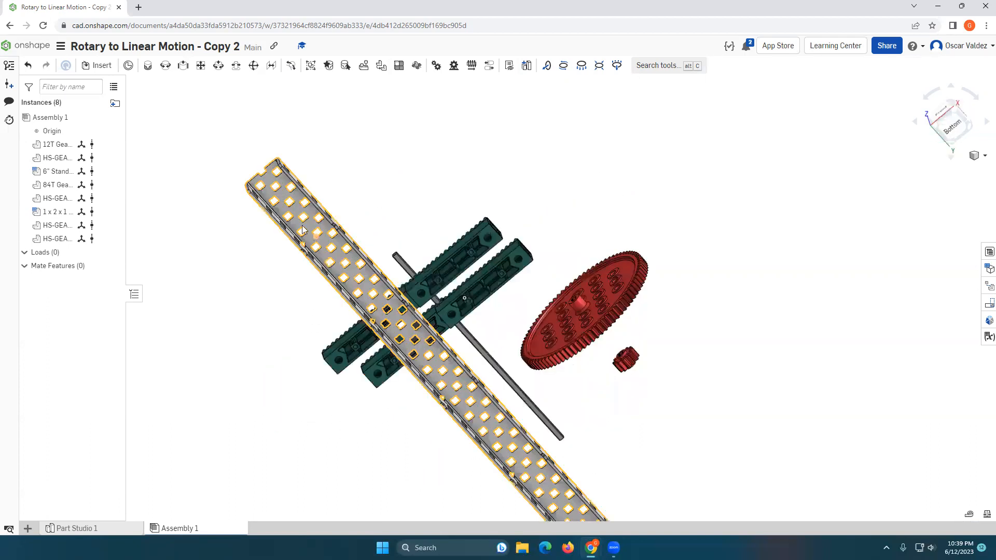
click(148, 65)
scroll(276, 322, up, 5)
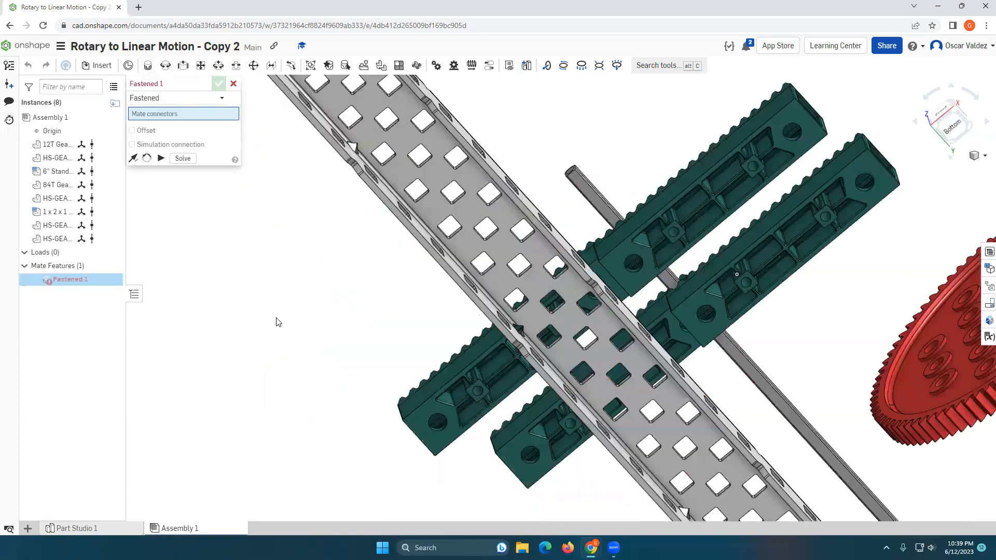
scroll(346, 352, up, 2)
right_drag(415, 351, 406, 375)
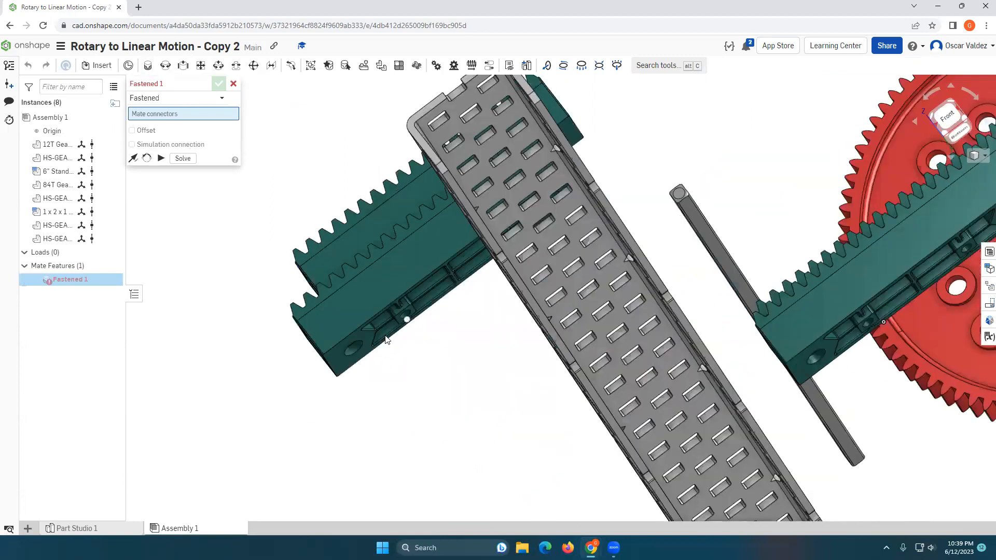
click(354, 353)
scroll(415, 386, down, 4)
right_drag(418, 403, 413, 490)
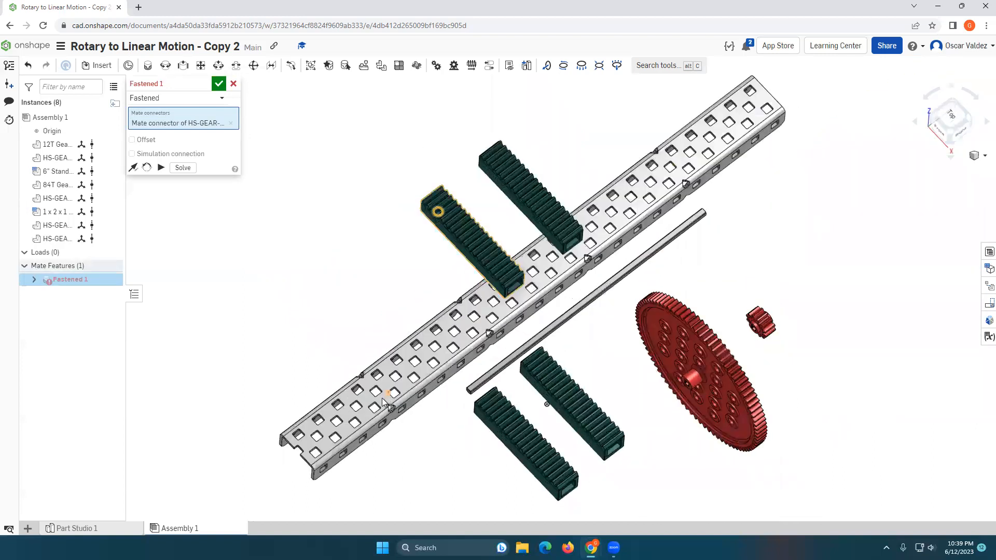
scroll(383, 402, up, 3)
scroll(382, 406, up, 2)
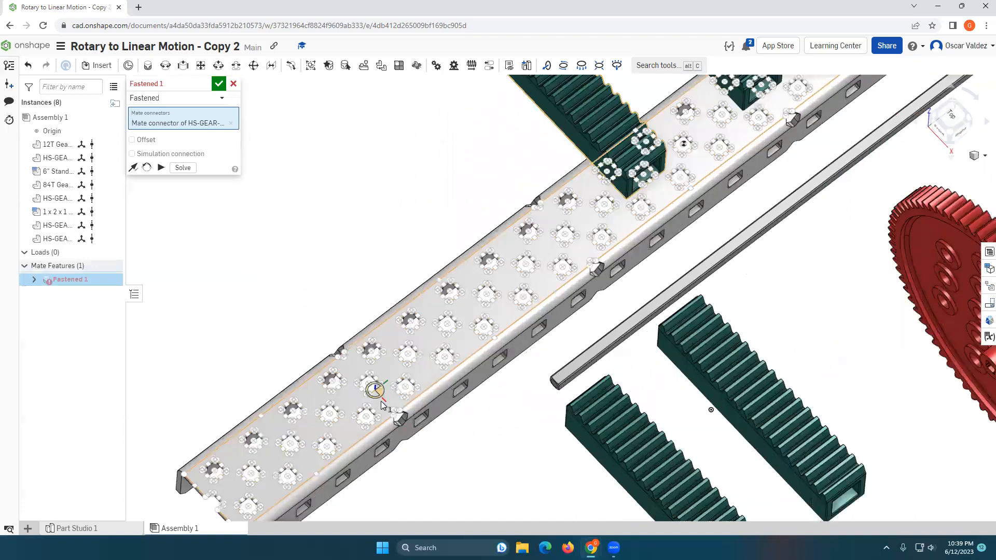
scroll(381, 404, up, 2)
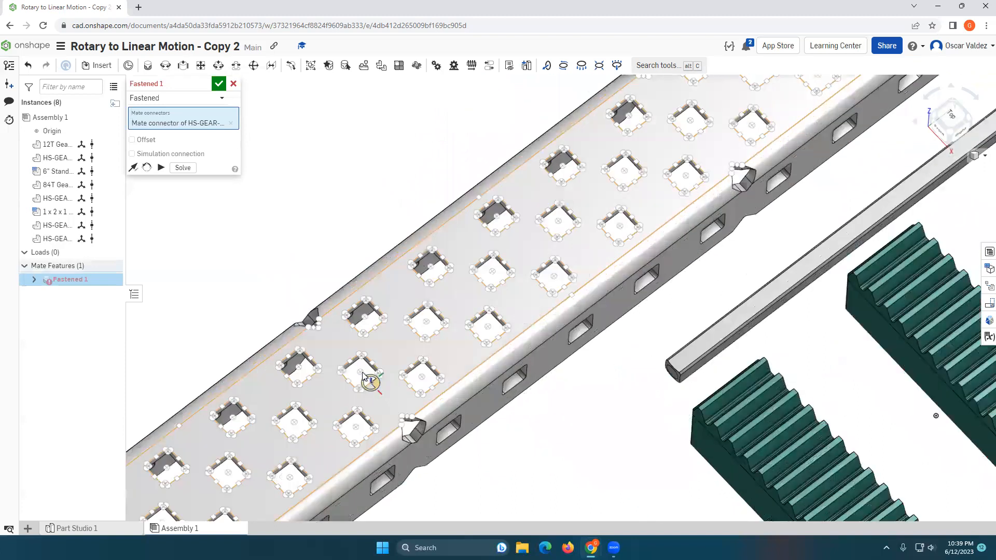
click(361, 374)
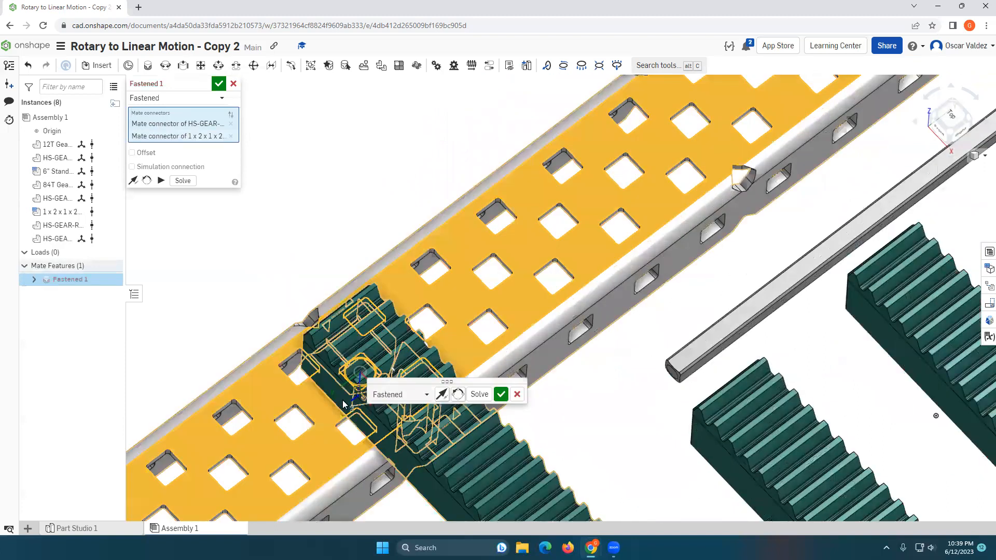
click(146, 180)
click(218, 84)
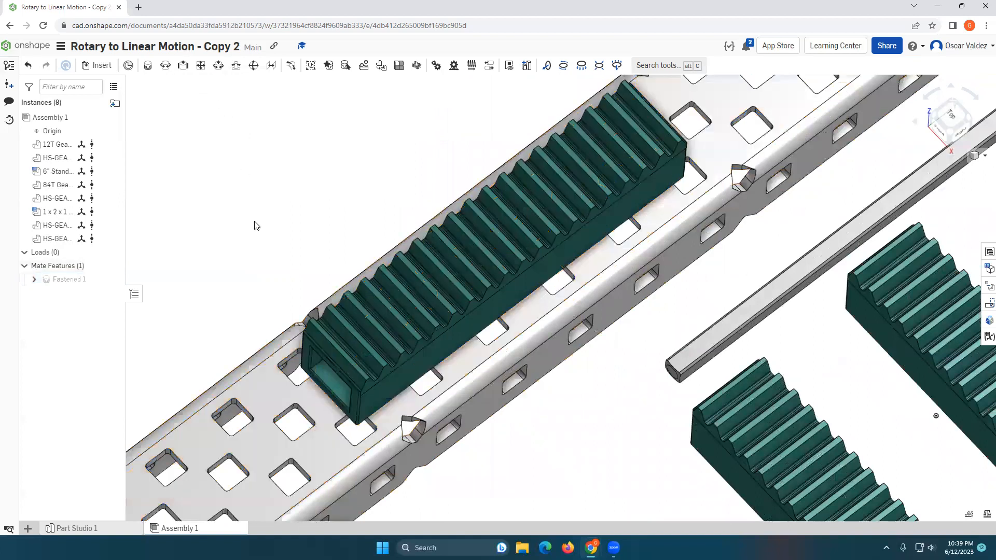
Step: Fasten a second gear rack by its underside end hole to the C-channel's middle row, rotated to continue end to end from the first rack
scroll(256, 222, down, 2)
scroll(347, 293, down, 3)
right_drag(304, 196, 523, 280)
drag(523, 280, 499, 134)
right_drag(543, 259, 537, 236)
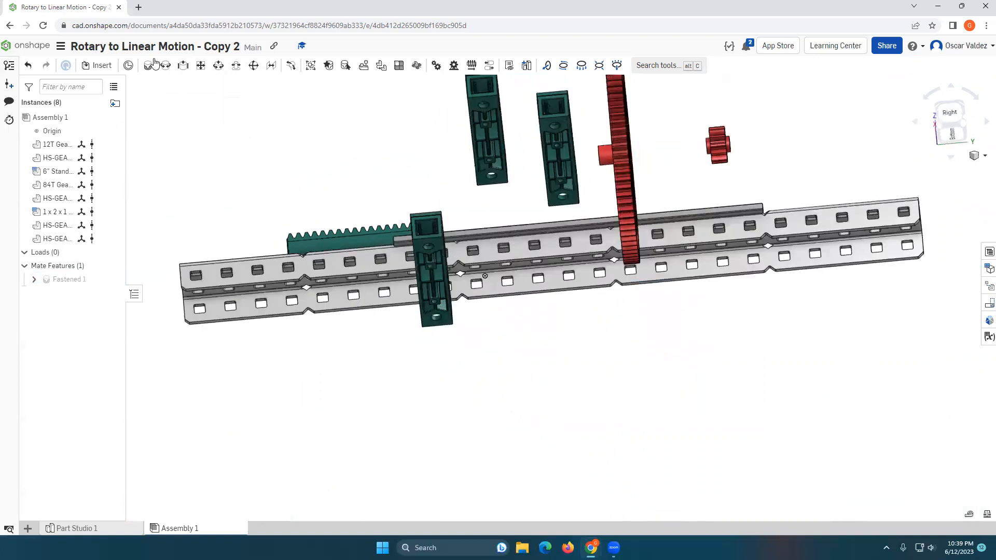
click(148, 66)
scroll(493, 114, up, 3)
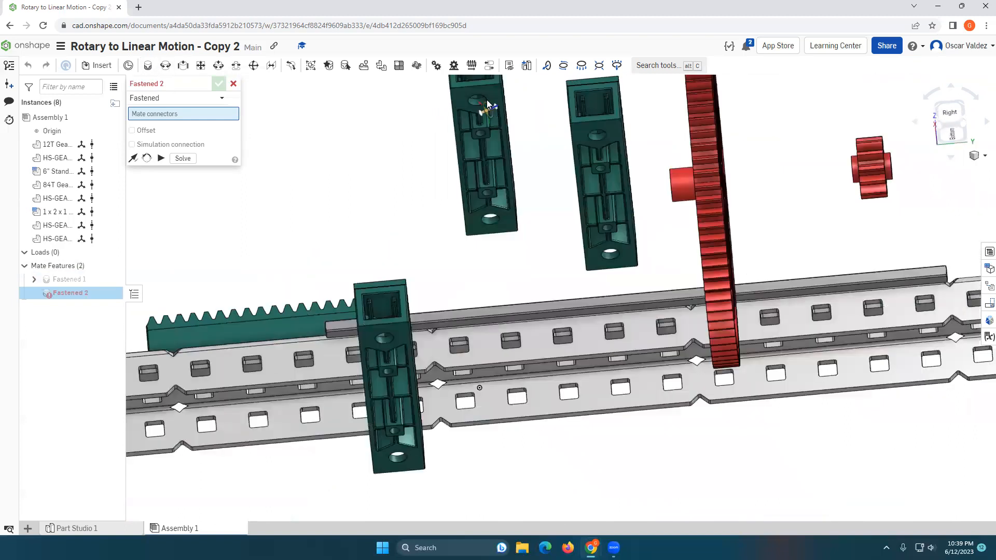
scroll(489, 106, up, 4)
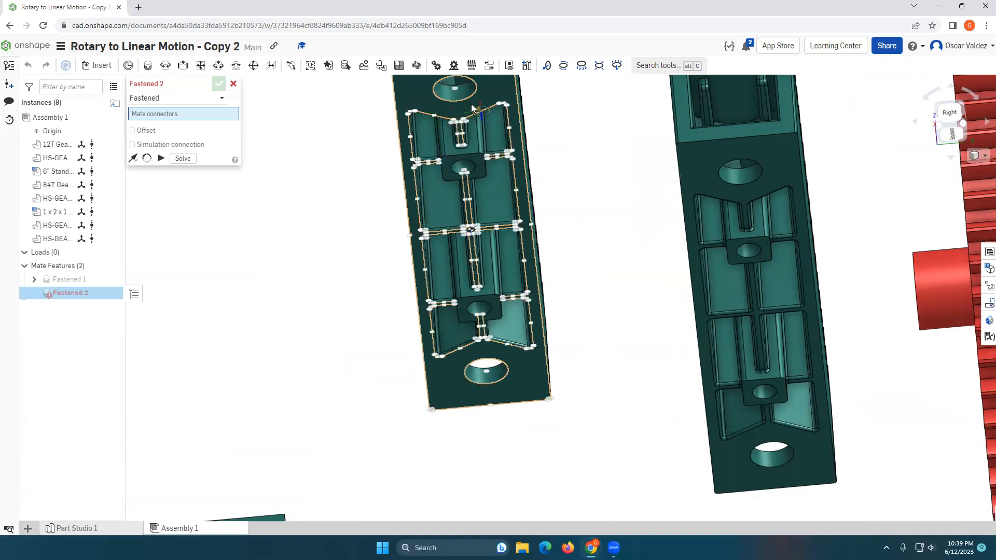
click(454, 92)
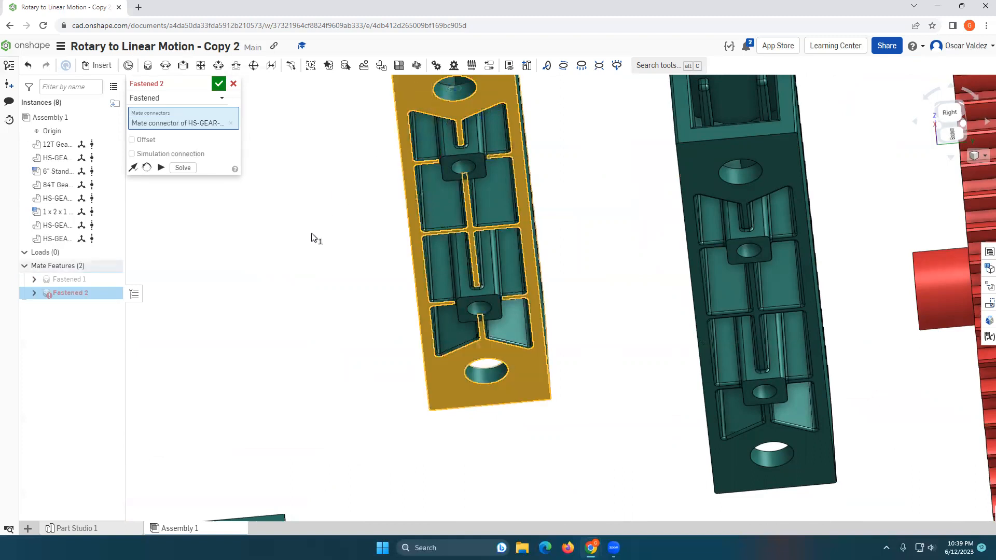
scroll(321, 283, down, 3)
scroll(328, 294, down, 1)
right_drag(328, 293, 345, 378)
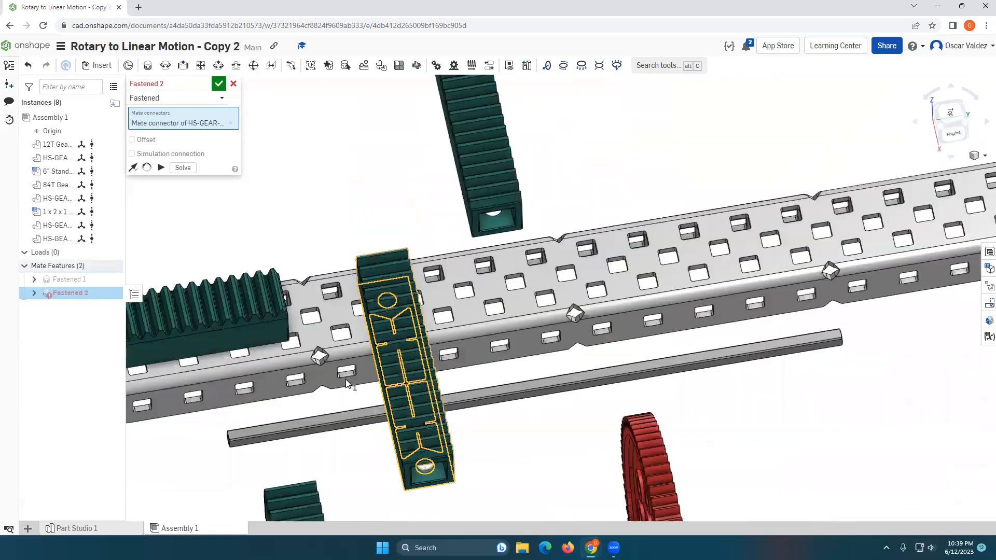
scroll(322, 340, up, 2)
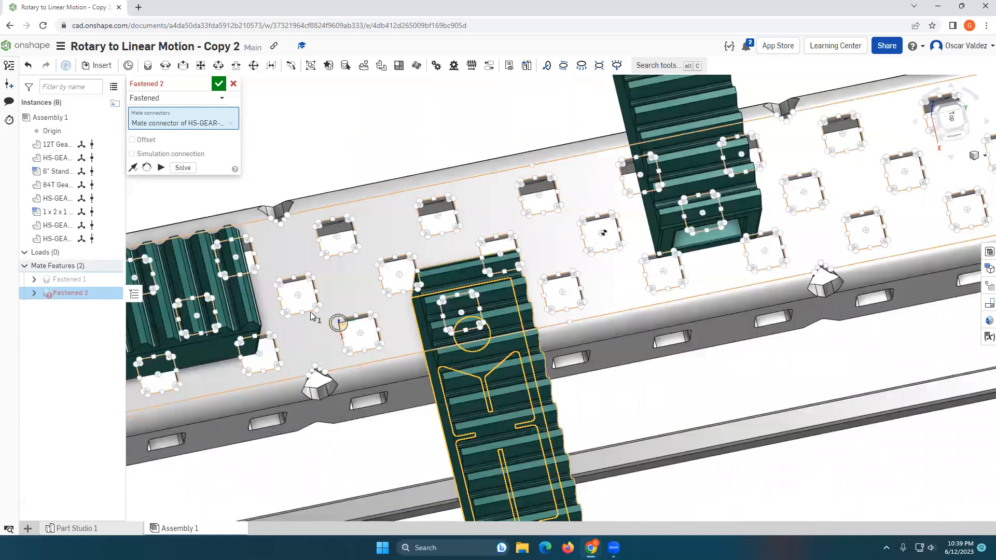
click(300, 298)
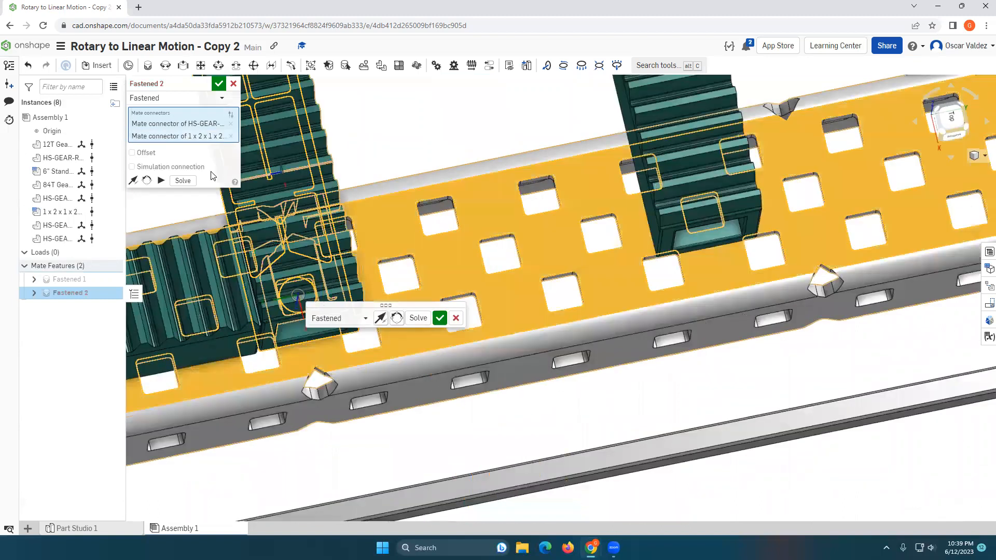
click(147, 181)
click(147, 181)
click(148, 181)
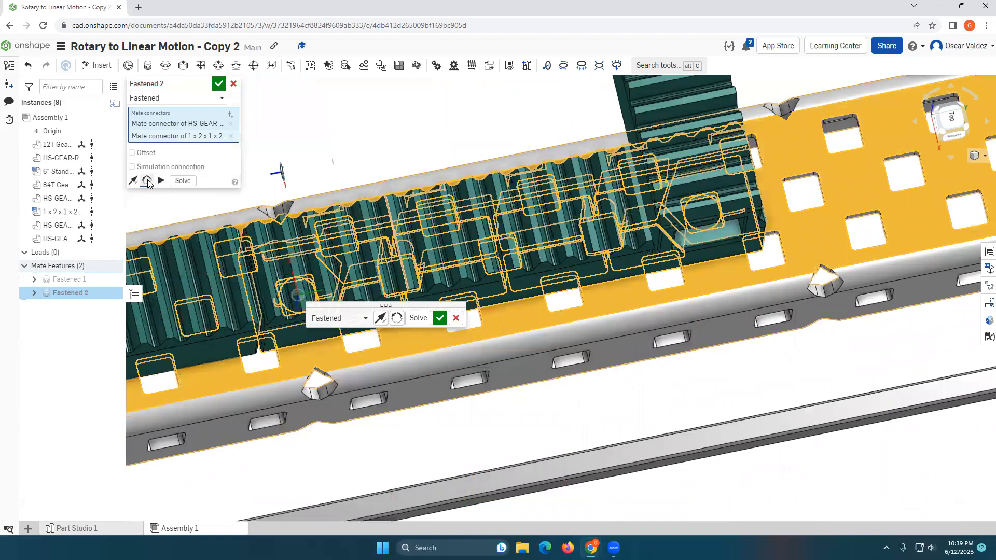
click(218, 83)
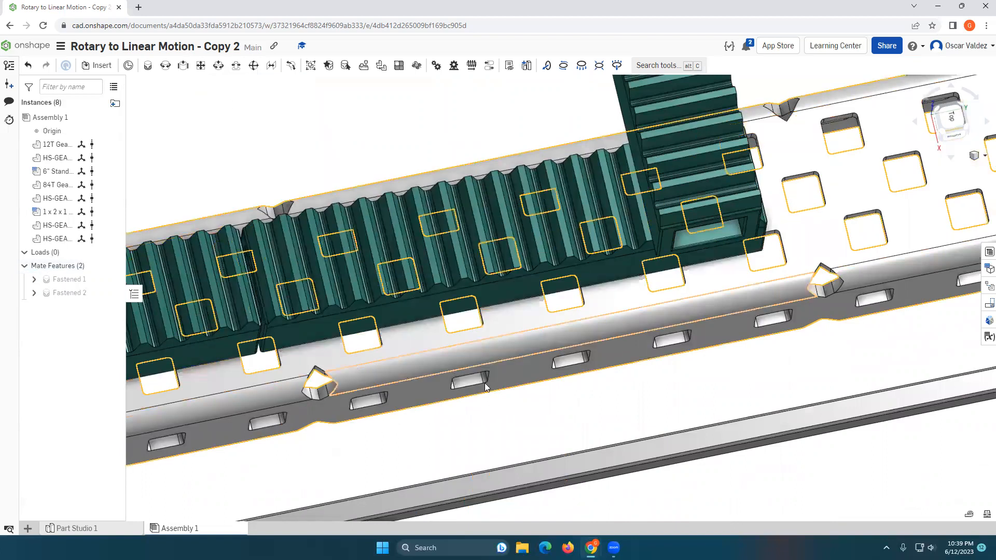
Step: Fasten the third gear rack by its underside end hole to the C-channel's middle row, rotated to continue end to end from the second rack
scroll(647, 445, down, 3)
right_drag(622, 412, 558, 366)
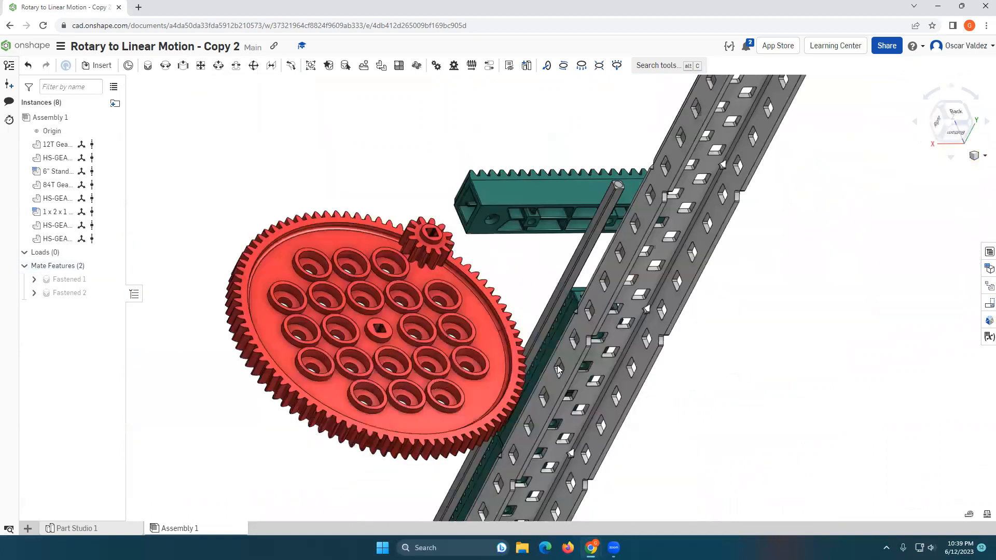
click(148, 66)
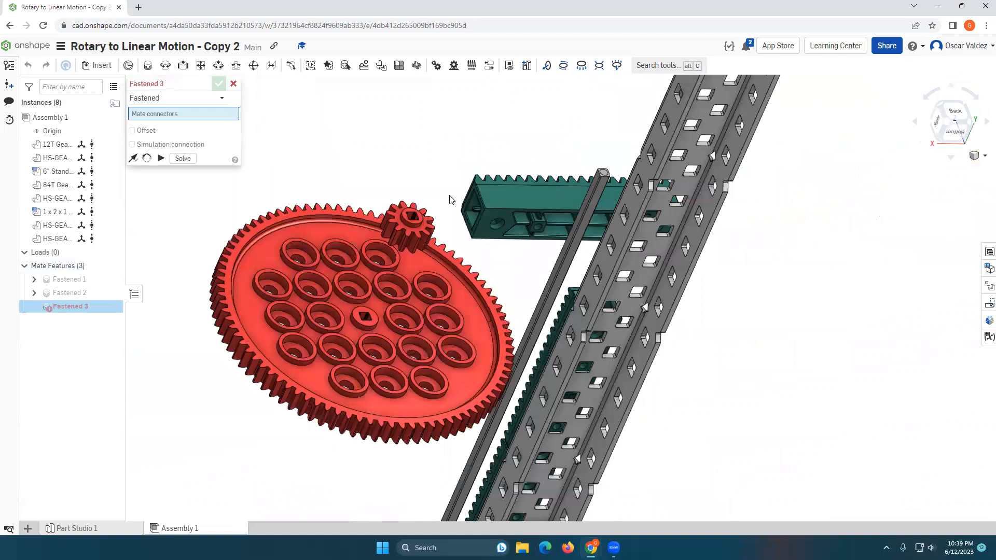
scroll(497, 226, up, 4)
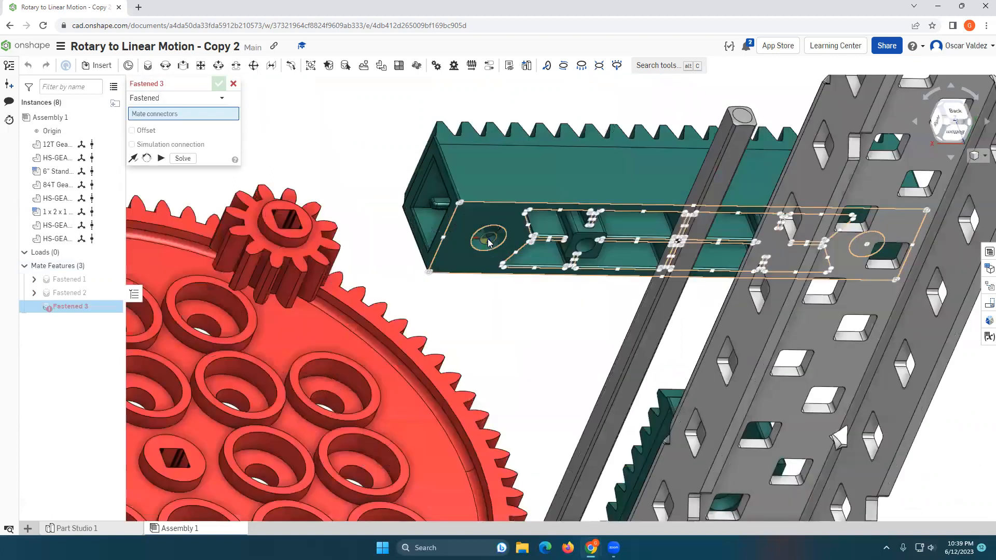
click(487, 239)
scroll(519, 366, down, 2)
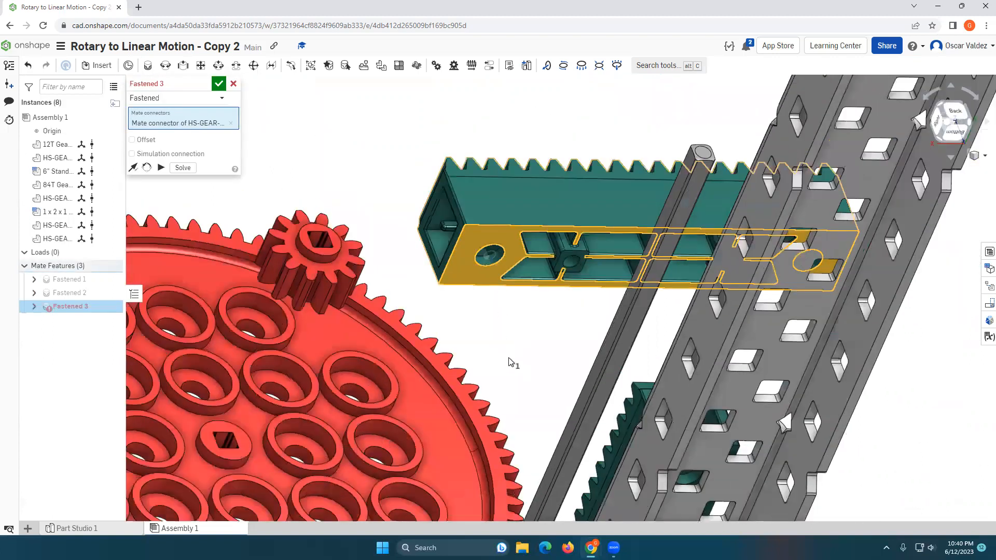
scroll(527, 366, down, 4)
right_drag(527, 366, 510, 340)
mouse_move(410, 229)
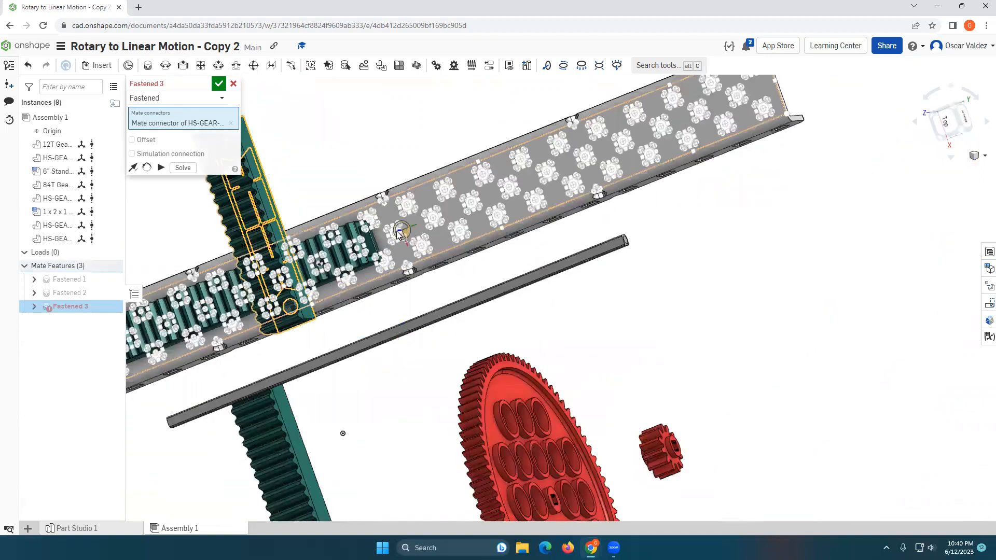
scroll(396, 236, up, 2)
scroll(395, 236, up, 2)
click(390, 239)
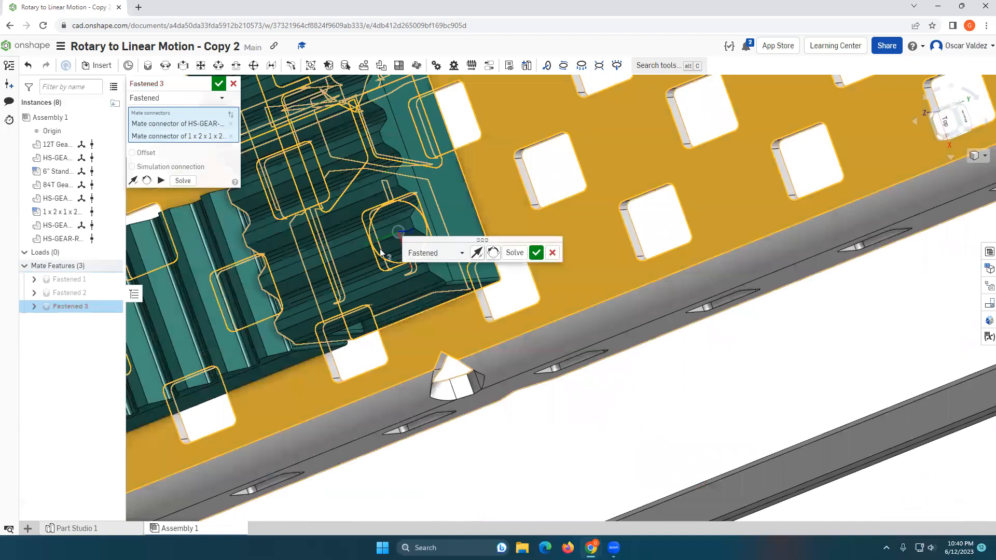
click(147, 179)
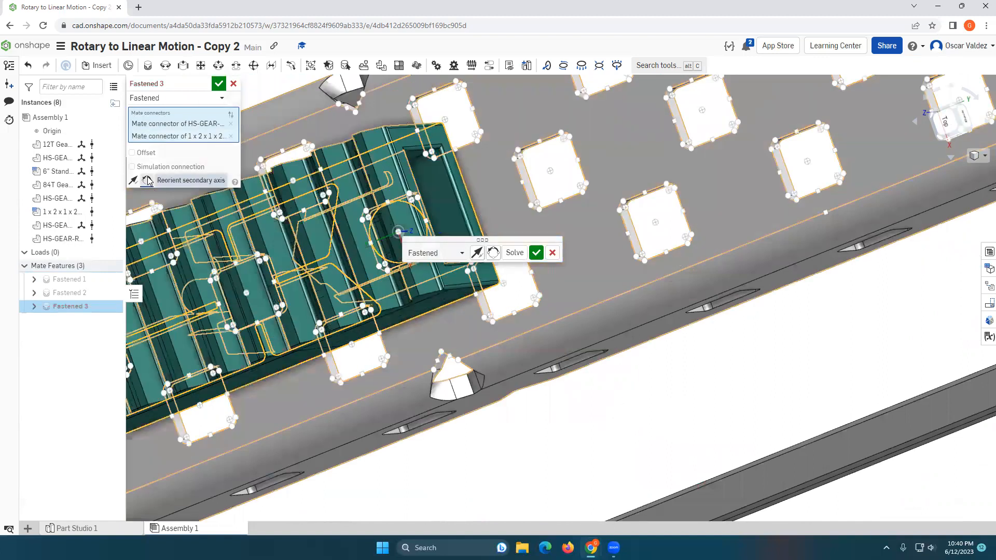
click(148, 180)
click(218, 84)
scroll(236, 186, down, 5)
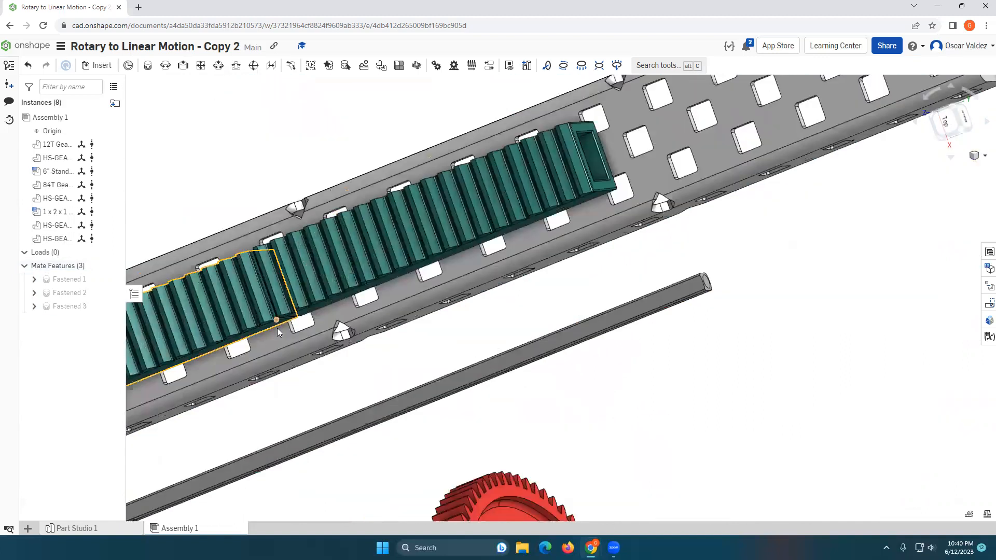
Step: Fasten the last loose gear rack by its underside end hole to the C-channel's middle row, rotated lengthwise to complete the four-rack line
scroll(284, 400, down, 3)
middle_drag(315, 402, 485, 336)
right_drag(307, 364, 289, 274)
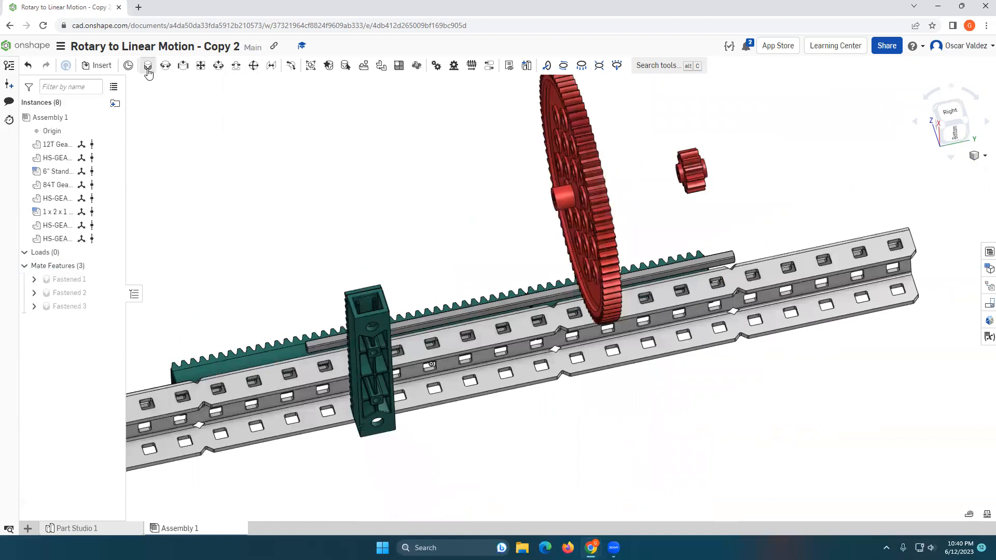
click(128, 66)
scroll(368, 316, up, 3)
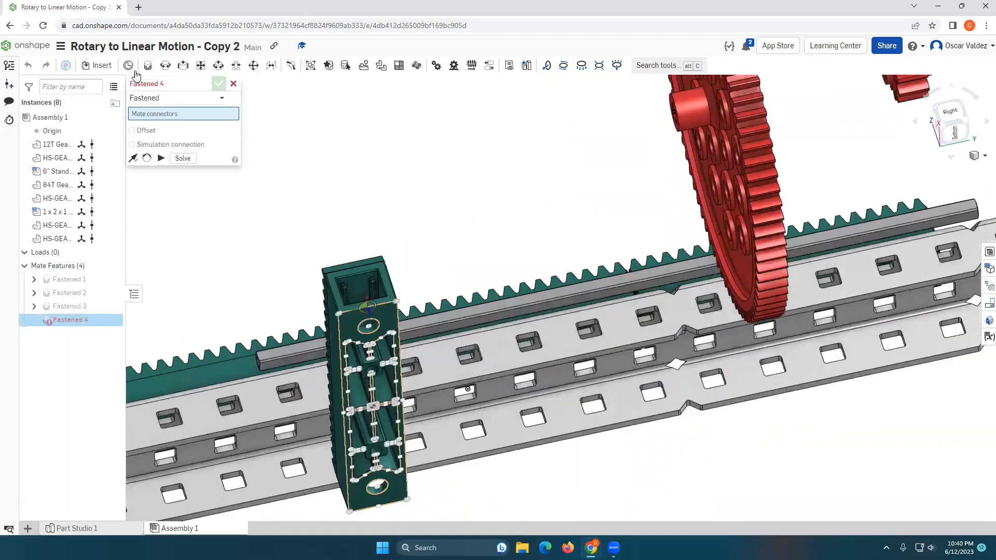
scroll(385, 322, up, 3)
scroll(395, 328, up, 2)
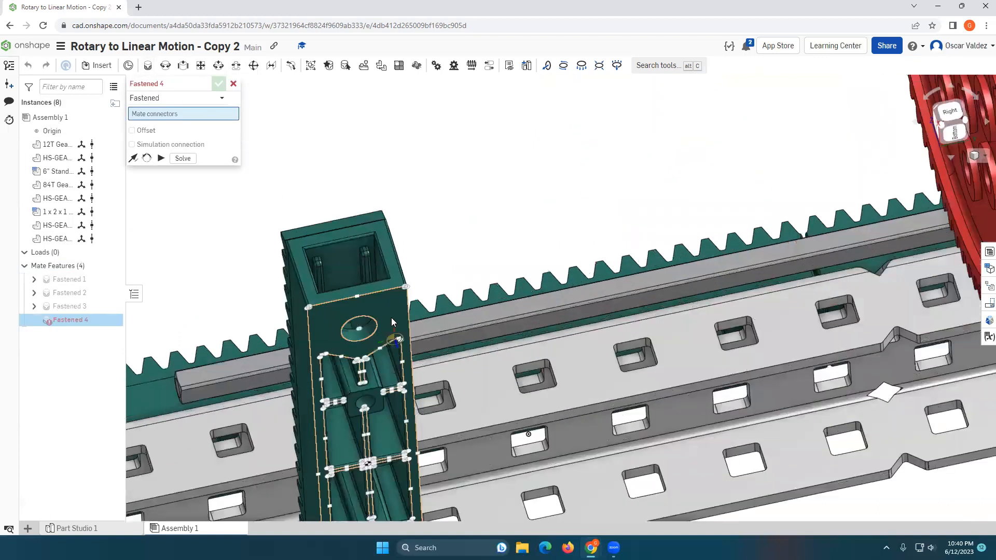
right_drag(391, 315, 389, 313)
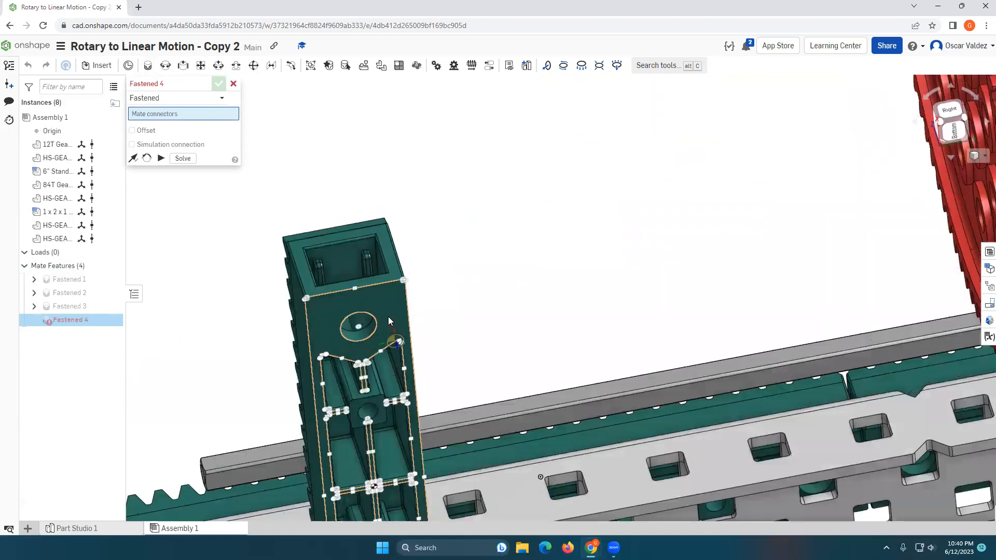
click(358, 330)
scroll(567, 262, down, 5)
right_drag(557, 328, 544, 441)
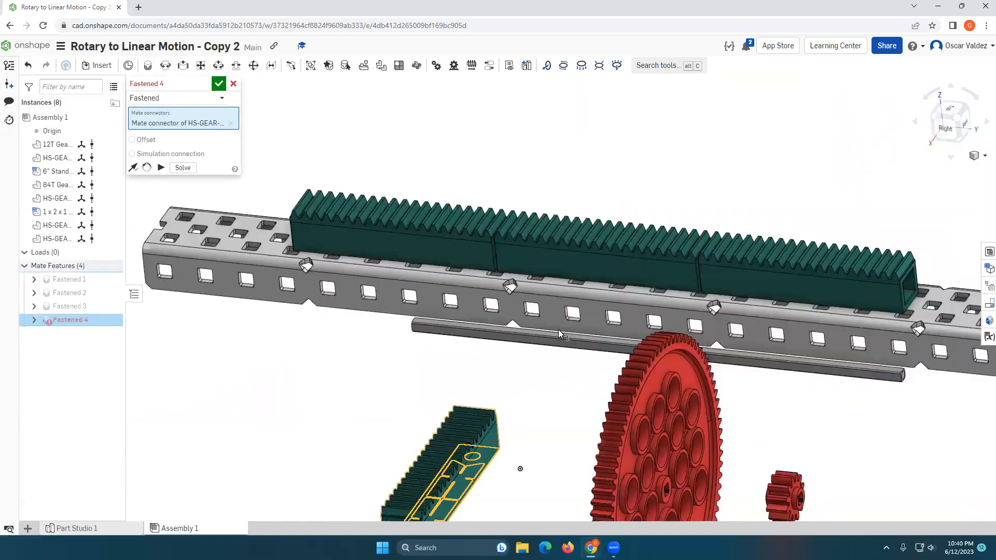
middle_drag(376, 295, 229, 299)
scroll(506, 295, up, 5)
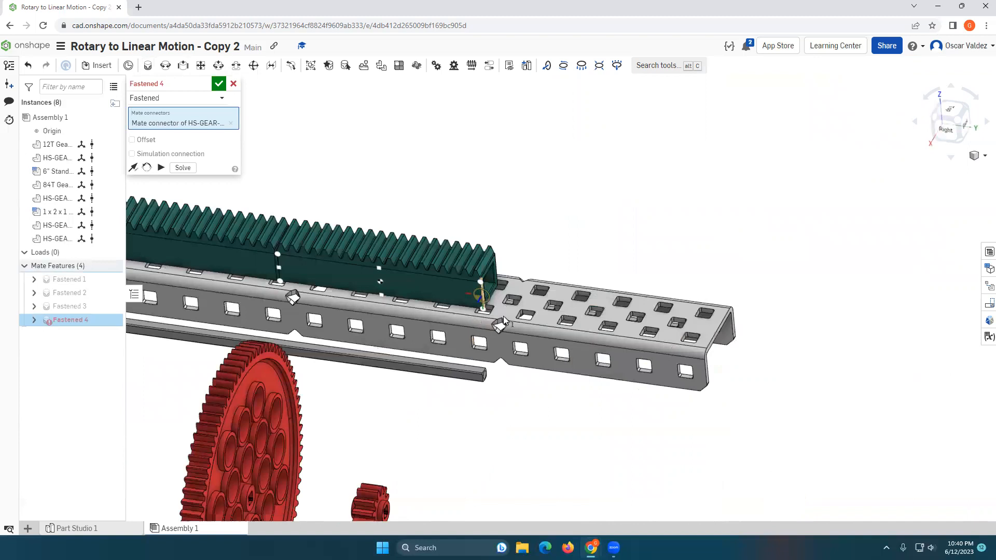
click(527, 291)
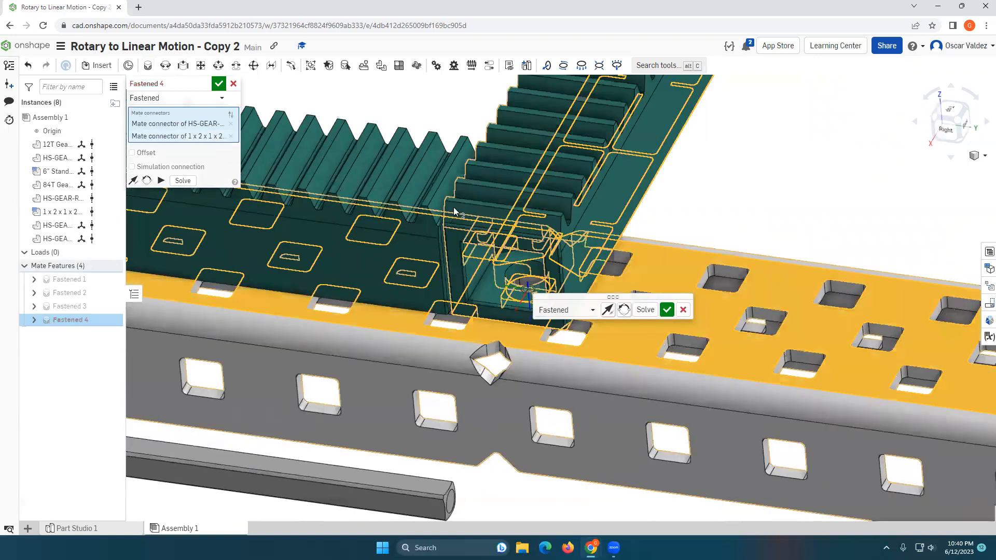
click(147, 181)
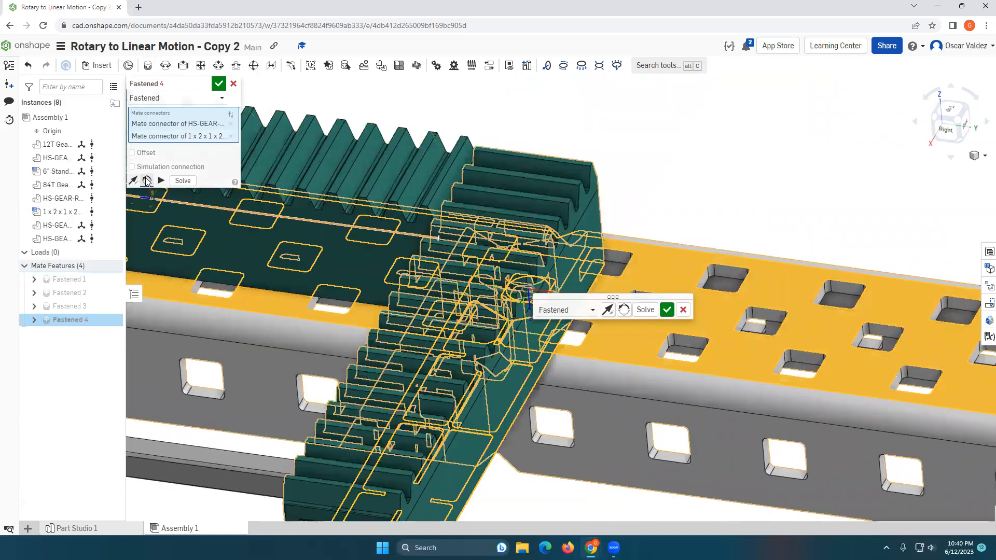
click(218, 84)
Step: Move the 84T gear, the 12T gear and the shaft above the rack-mounted C-channel, and shift the channel assembly slightly below them
scroll(280, 273, down, 10)
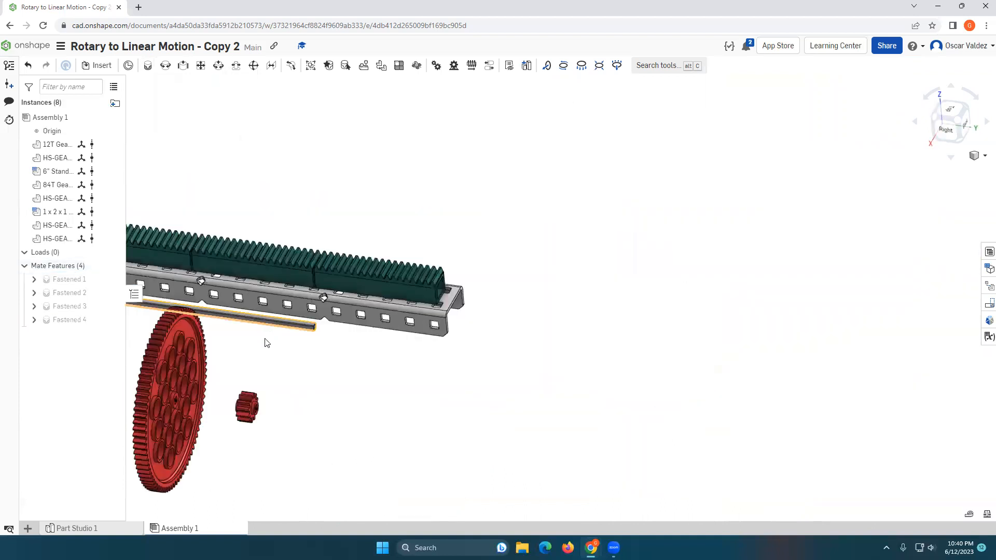
mouse_move(340, 330)
right_down()
mouse_move(364, 327)
mouse_move(347, 335)
mouse_move(354, 343)
right_up()
drag(421, 370, 445, 368)
drag(436, 392, 618, 143)
drag(526, 398, 688, 154)
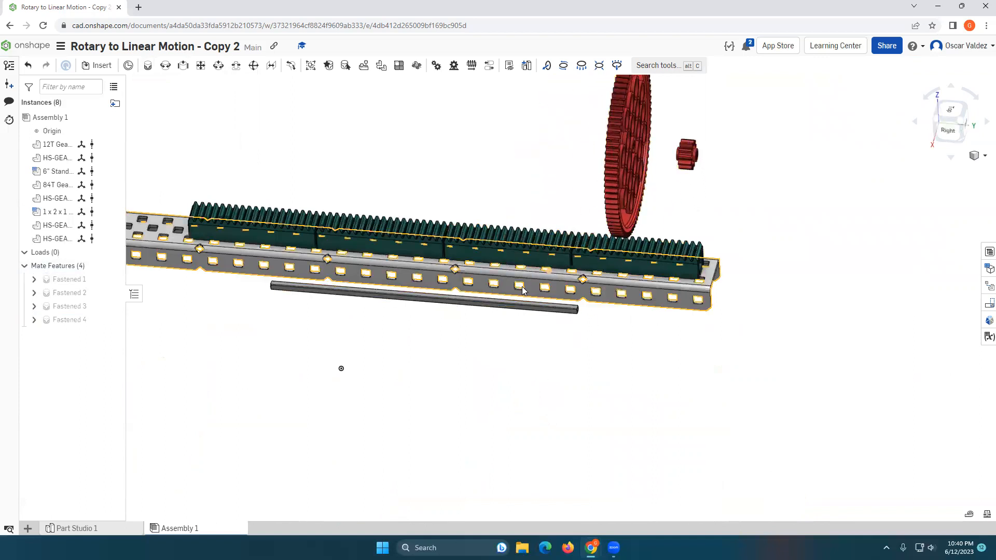
drag(492, 306, 503, 129)
scroll(426, 356, down, 2)
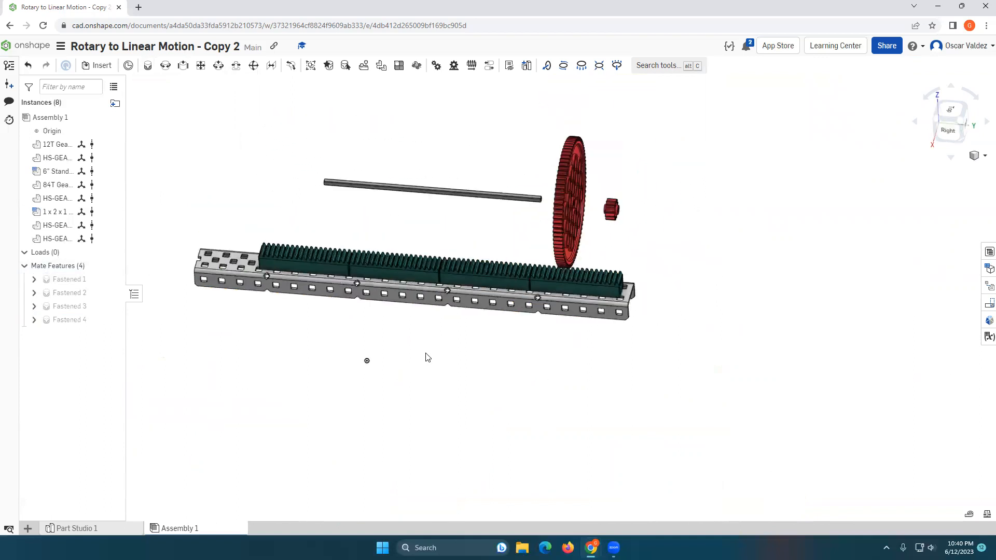
mouse_move(411, 300)
mouse_down()
mouse_move(434, 357)
mouse_move(521, 336)
mouse_move(401, 315)
mouse_up()
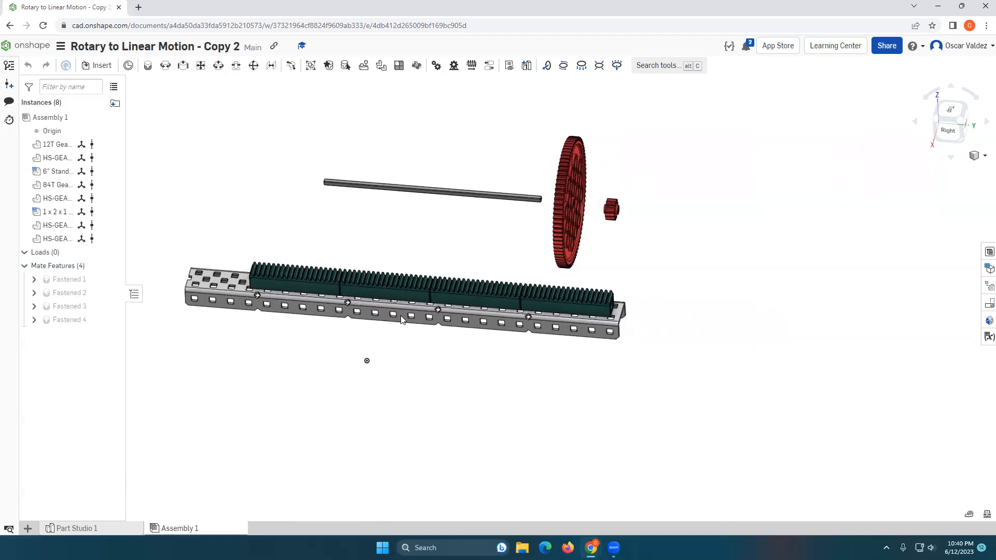
Step: Add a slider mate between the end face of the outermost gear rack and the assembly origin, and test sliding the rack assembly
click(182, 66)
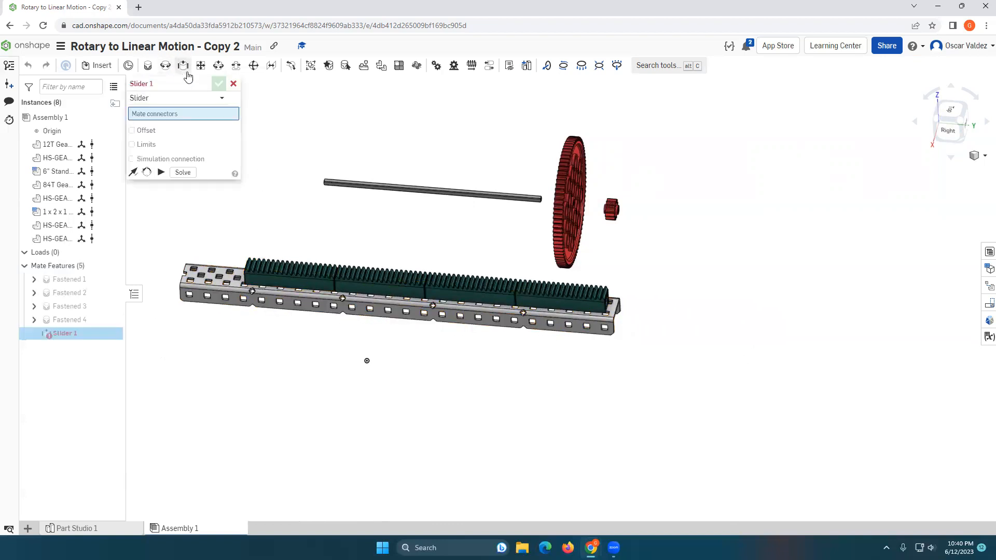
right_drag(503, 359, 453, 359)
scroll(534, 290, up, 10)
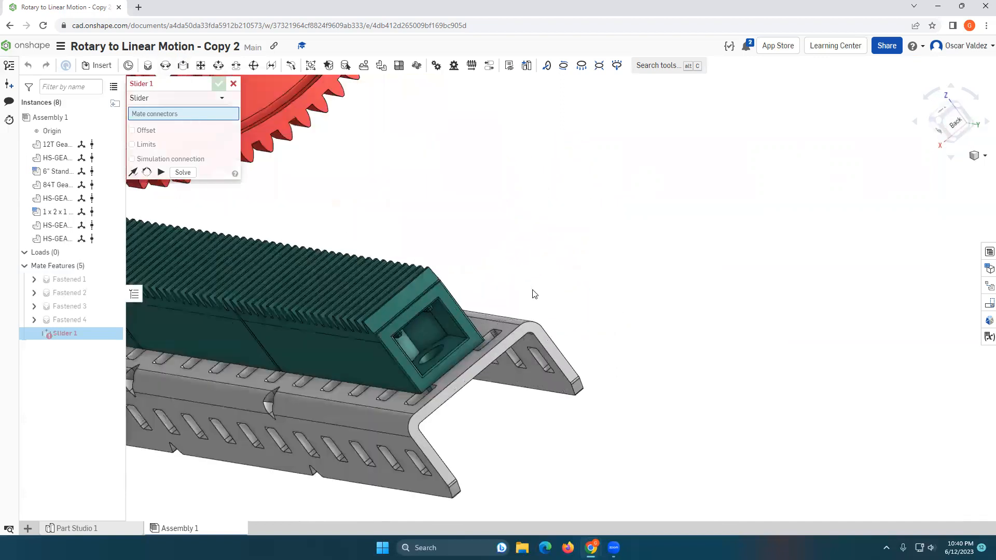
scroll(534, 293, up, 2)
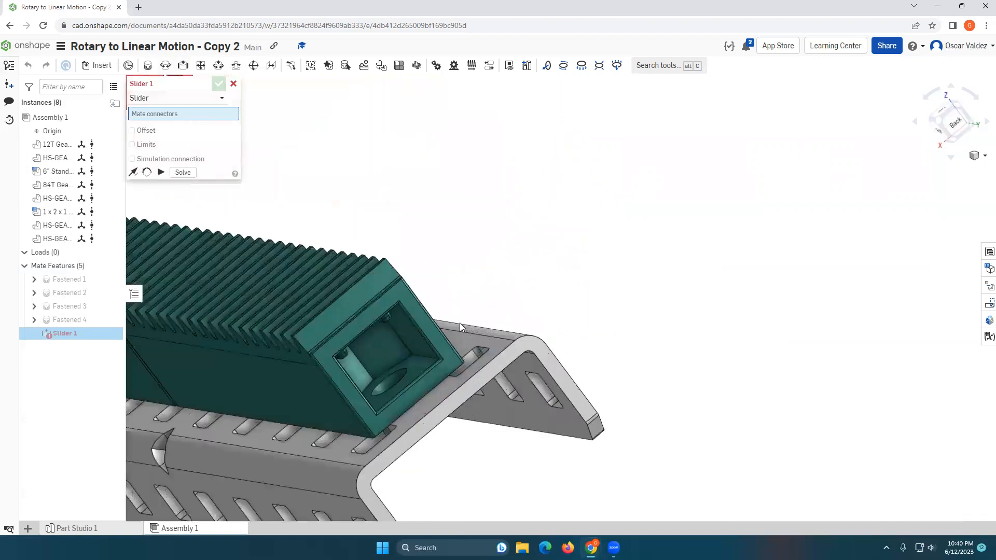
click(436, 339)
scroll(544, 380, down, 5)
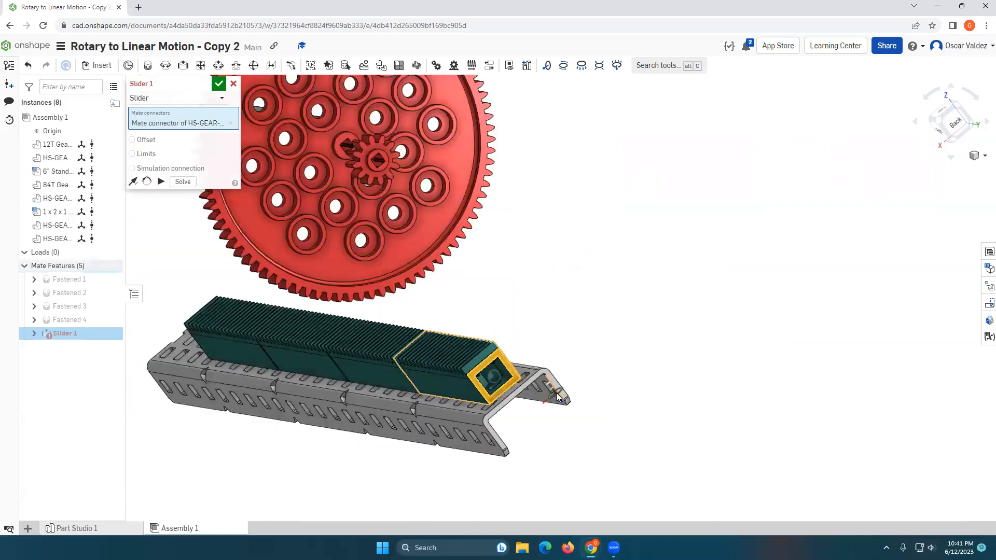
scroll(557, 395, down, 4)
right_drag(504, 455, 543, 463)
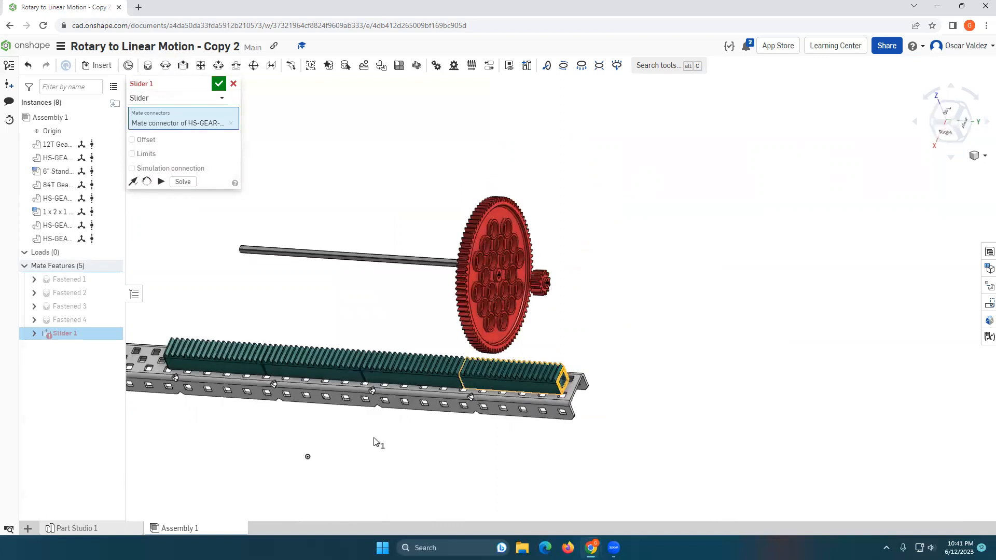
scroll(453, 391, up, 3)
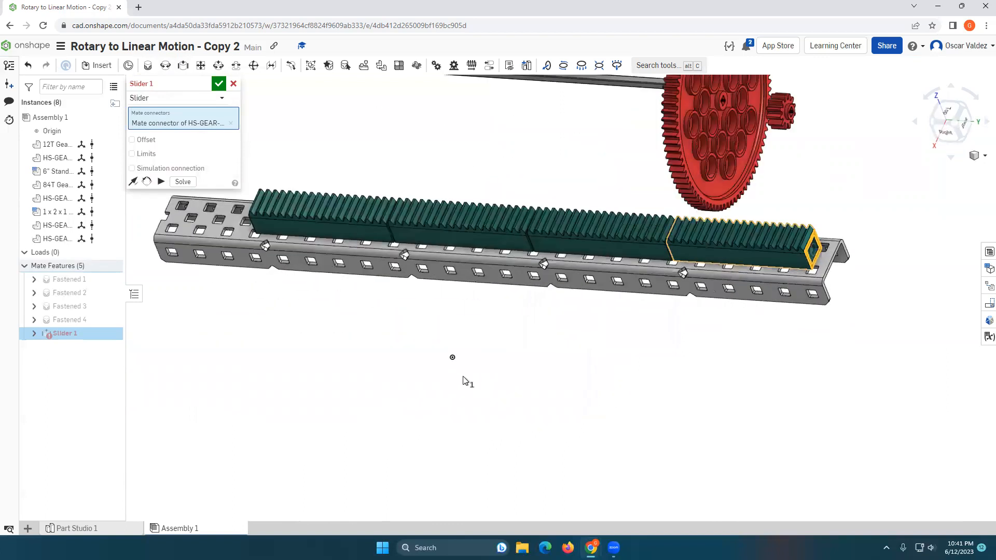
scroll(462, 375, up, 3)
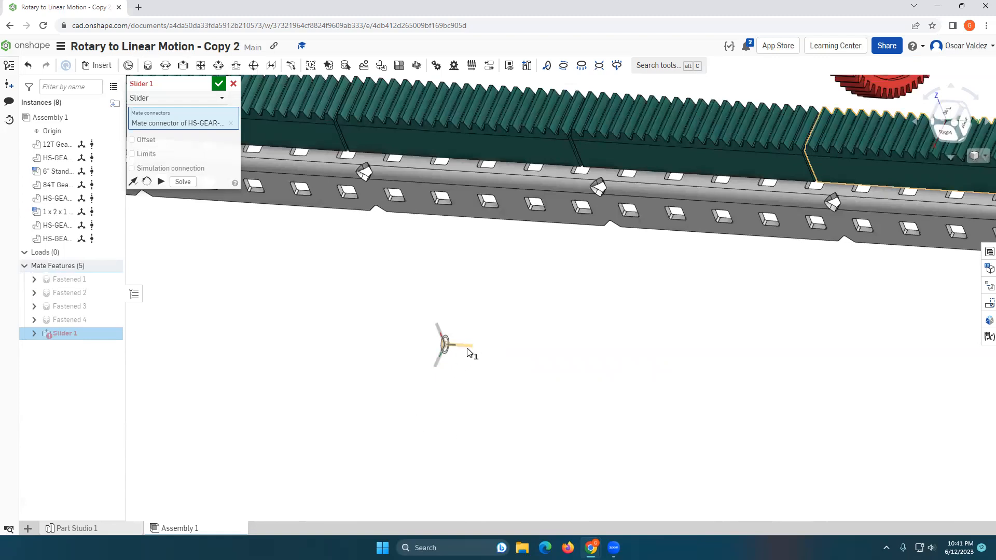
click(467, 350)
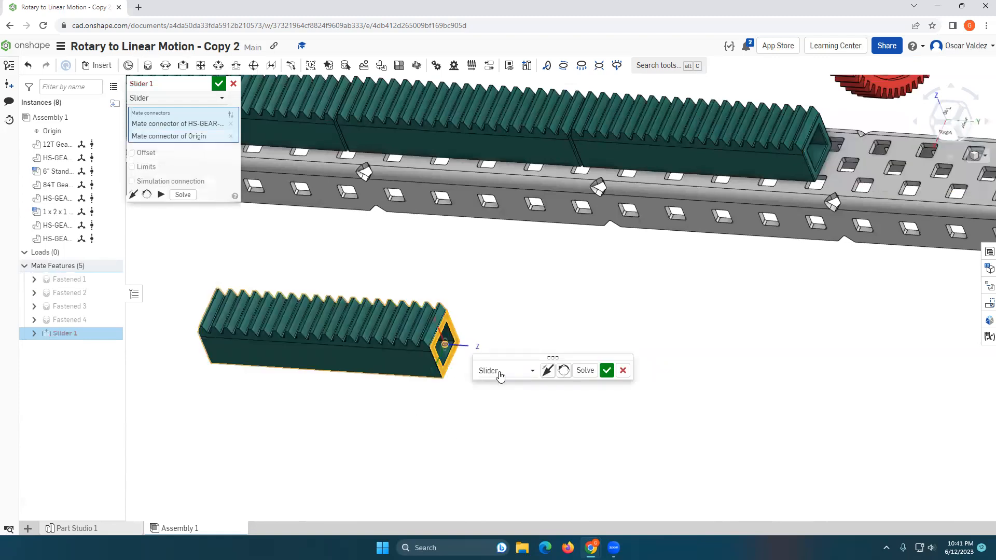
click(218, 87)
scroll(384, 368, down, 10)
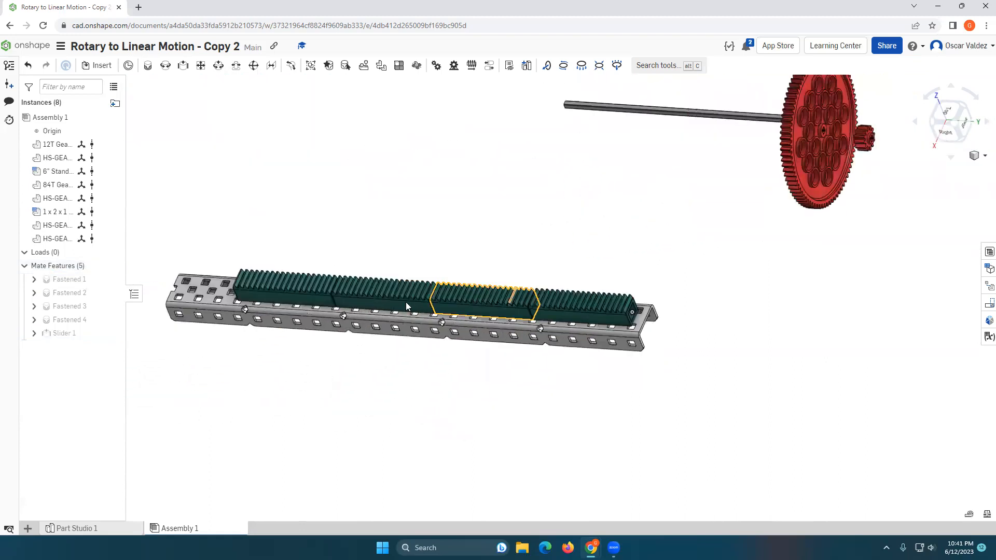
drag(379, 301, 359, 365)
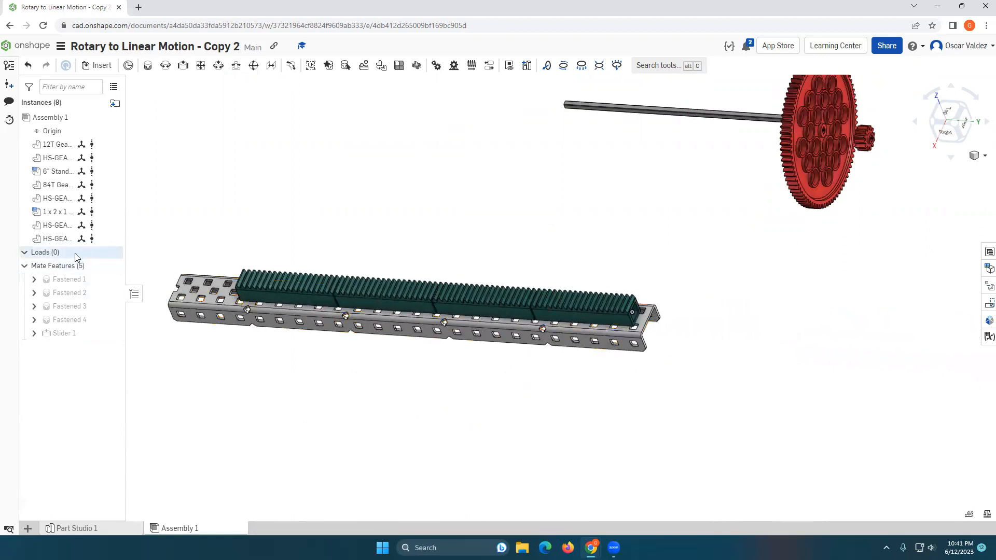
Step: Edit the gear rack's slider mate to use an offset of -1 in along X
double_click(69, 334)
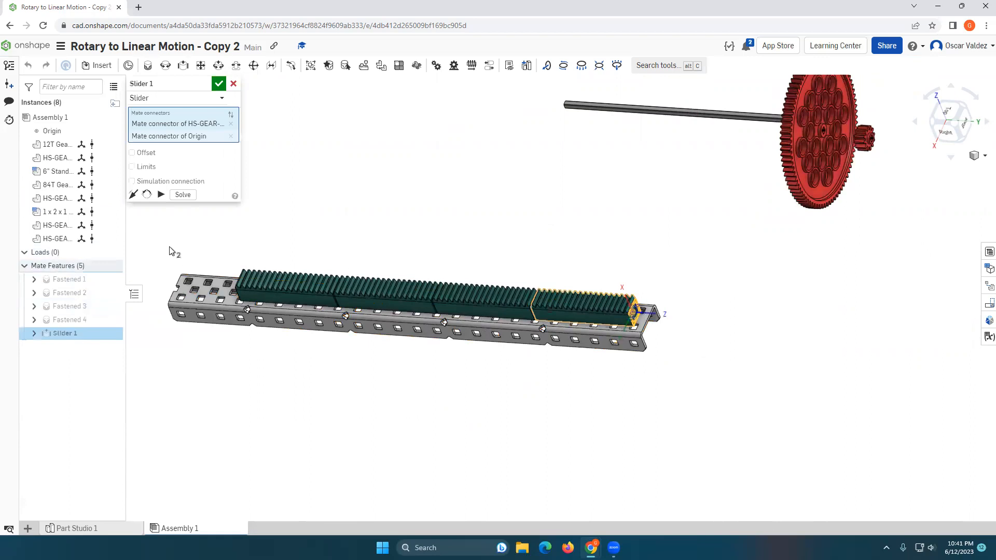
click(148, 153)
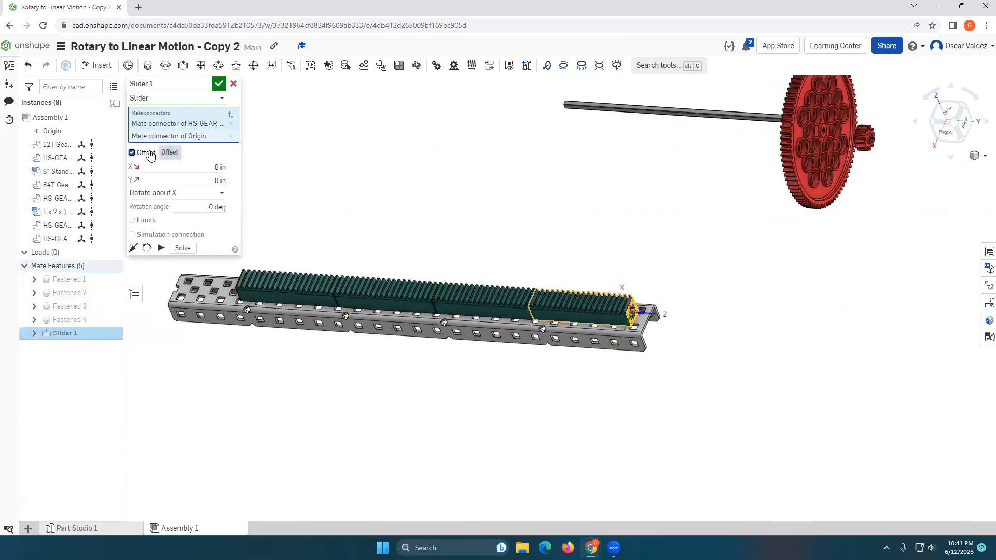
click(219, 167)
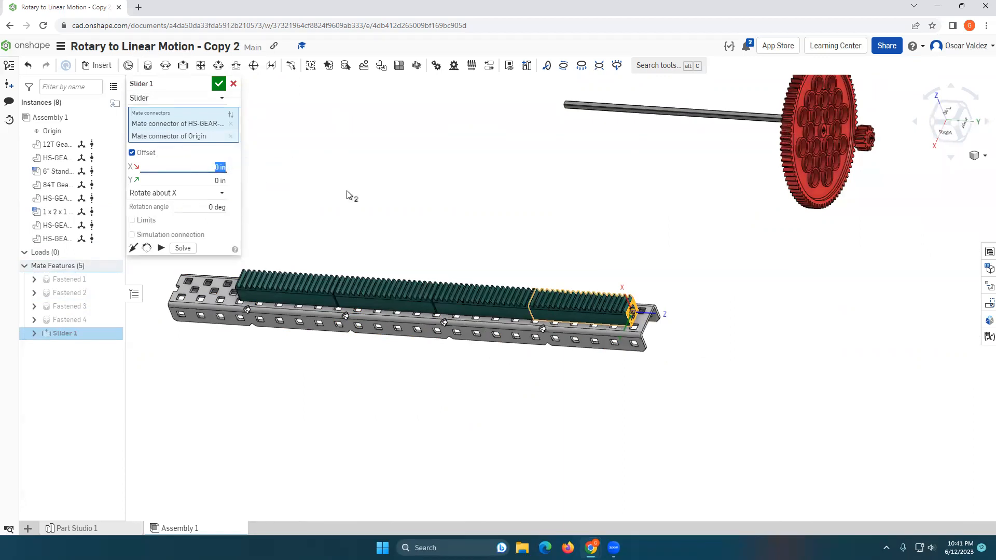
text(-1)
key(Return)
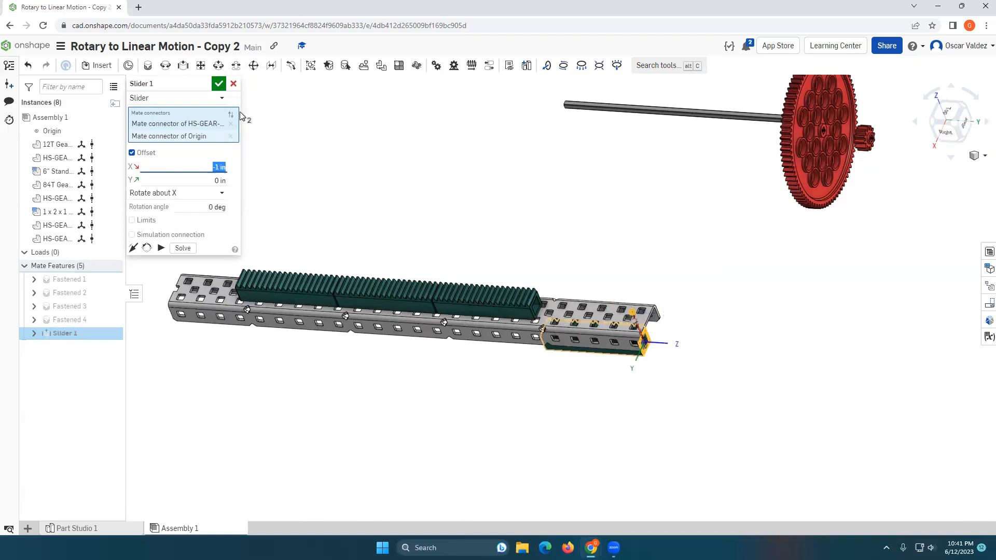
click(218, 83)
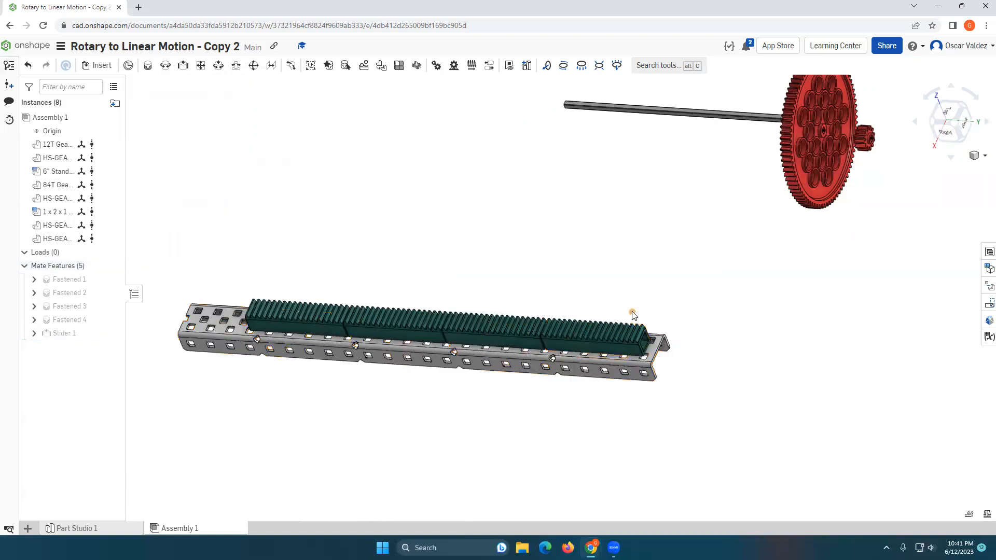
Step: Fasten the 84T gear to the shaft by mating the gear's square centre bore to the nearby end of the shaft
scroll(734, 269, down, 3)
right_drag(755, 251, 652, 308)
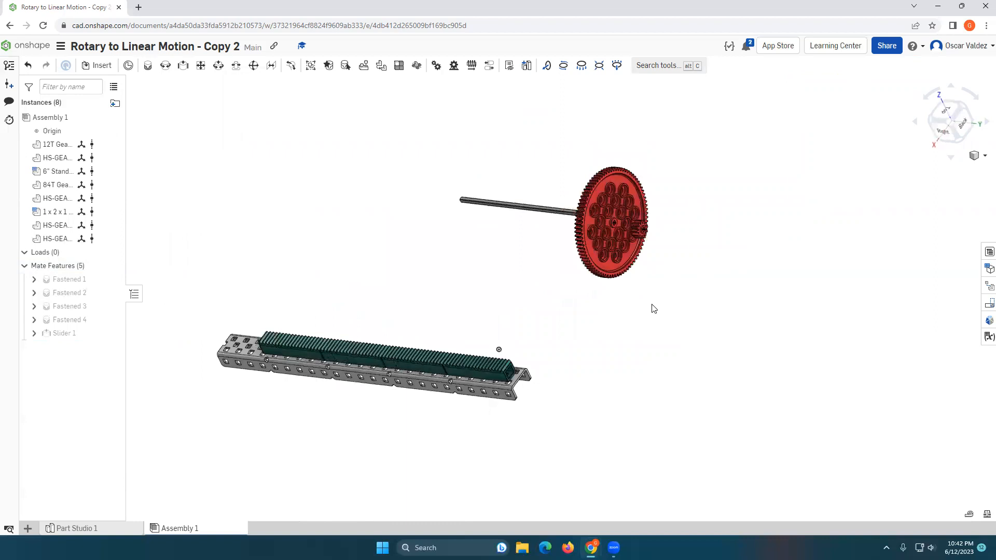
scroll(648, 282, up, 3)
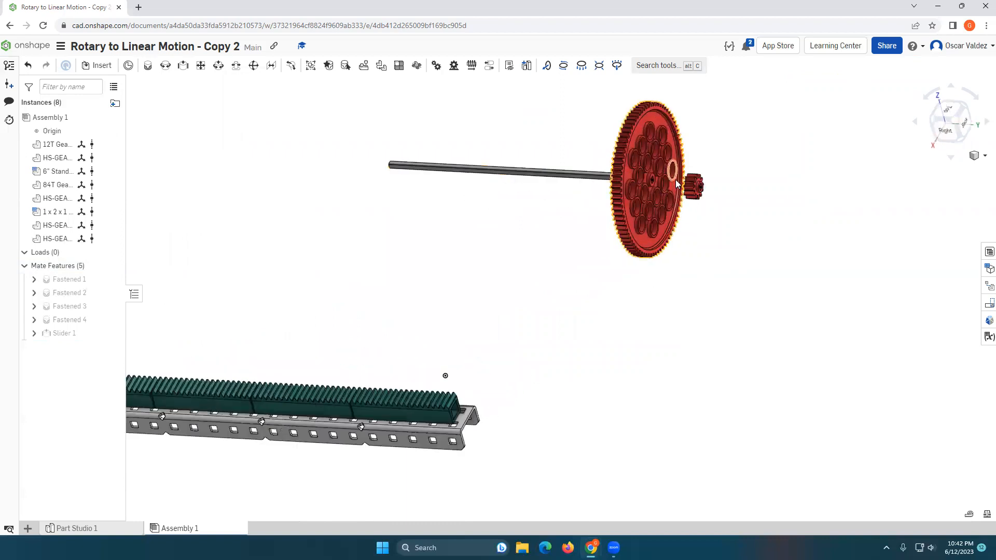
click(148, 65)
scroll(674, 285, up, 1)
right_drag(697, 268, 623, 275)
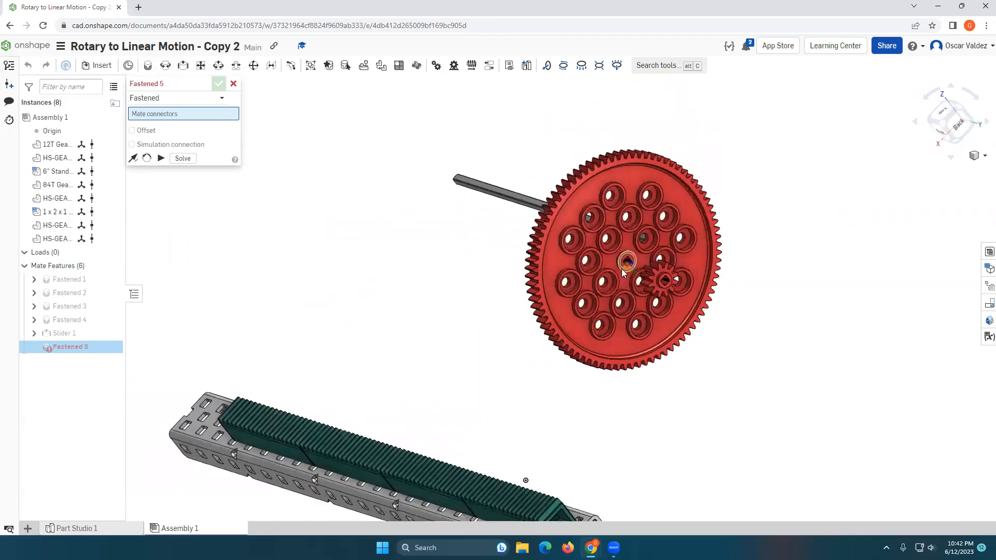
scroll(623, 267, up, 5)
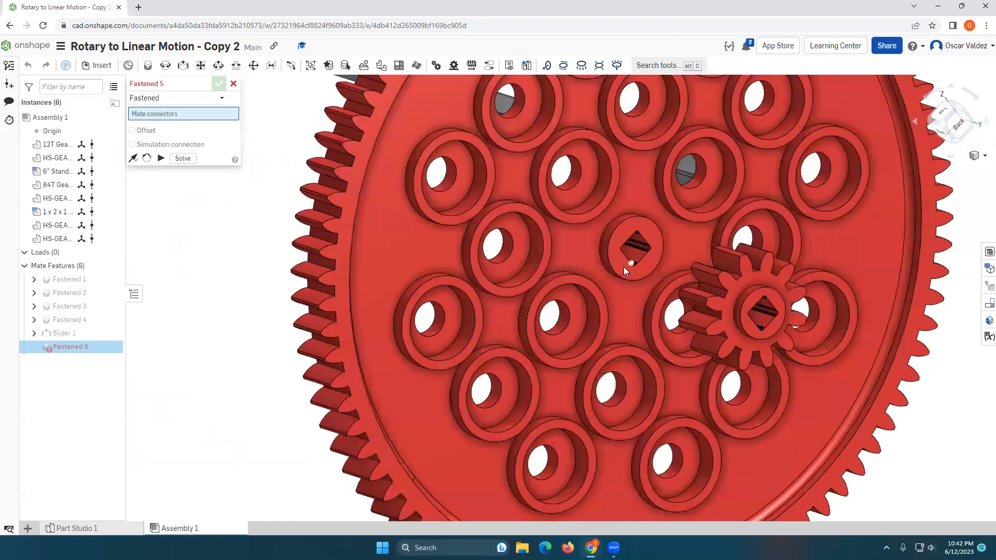
scroll(624, 266, up, 3)
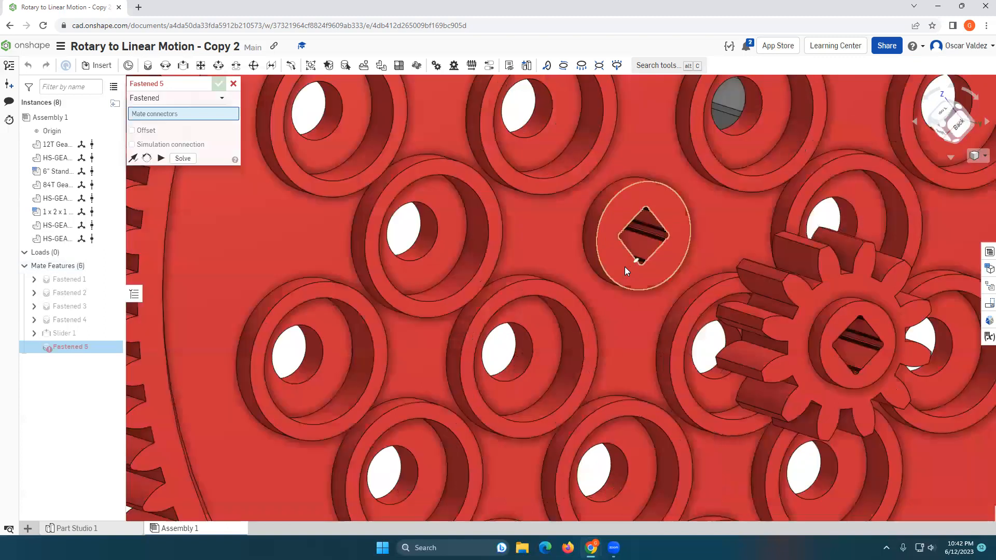
click(641, 237)
scroll(306, 269, down, 5)
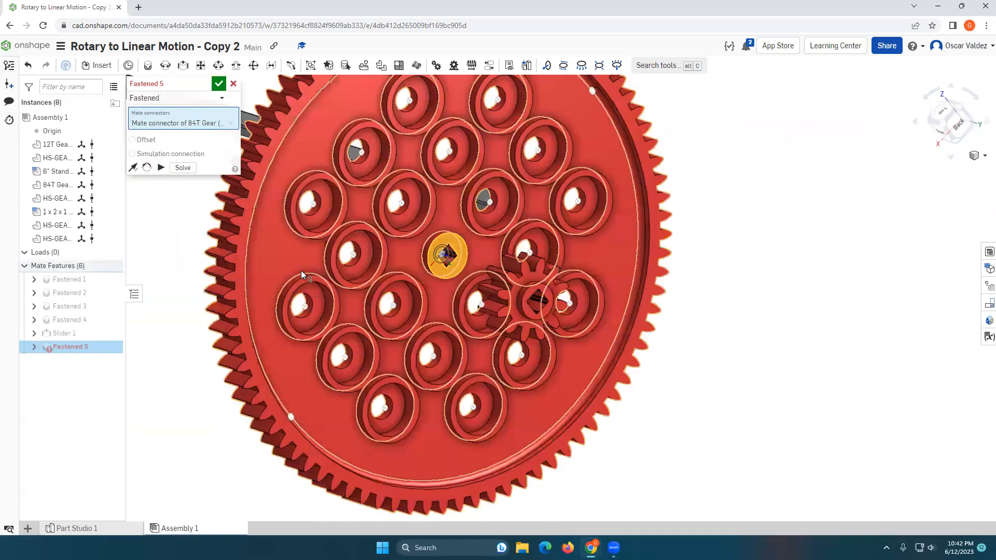
scroll(259, 282, down, 4)
right_drag(281, 279, 474, 378)
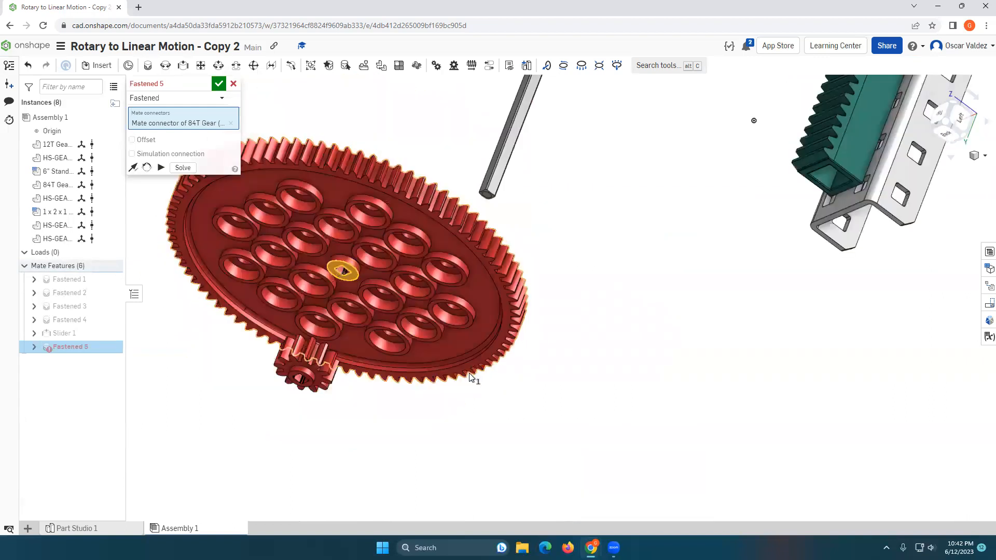
scroll(500, 203, up, 5)
scroll(464, 190, up, 2)
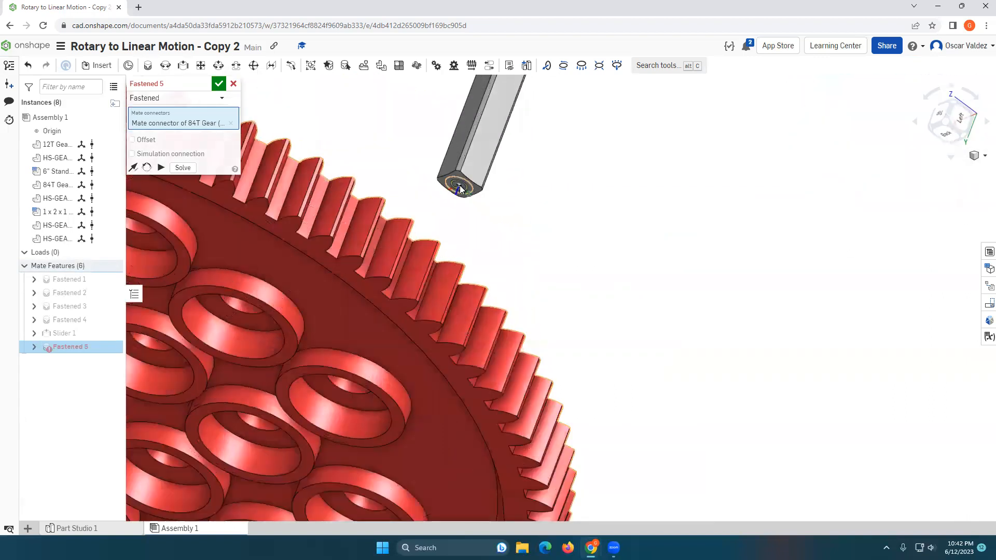
click(459, 190)
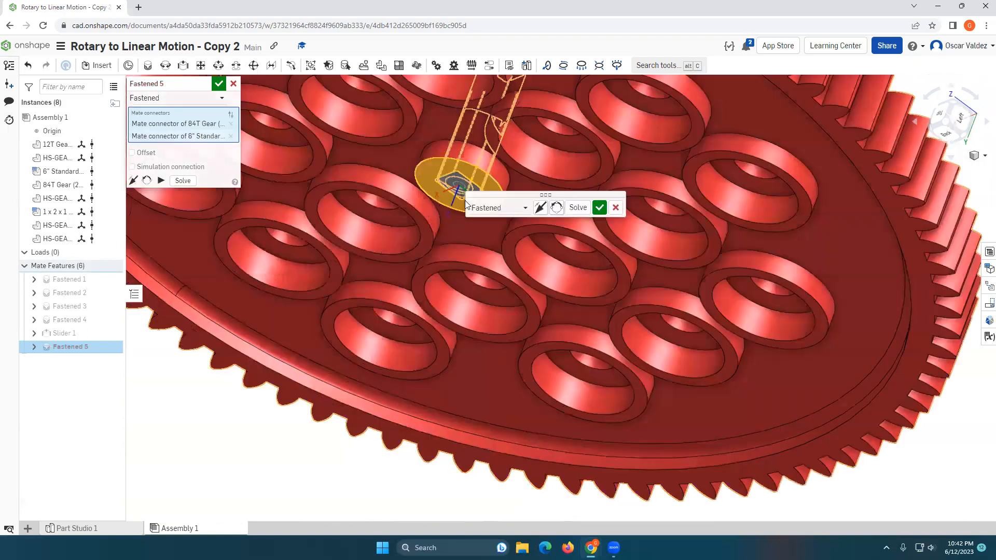
click(218, 84)
Step: Fasten the centre bore of the 12T gear to the free end of the shaft, opposite the 84T gear
scroll(232, 310, down, 6)
right_drag(280, 366, 400, 284)
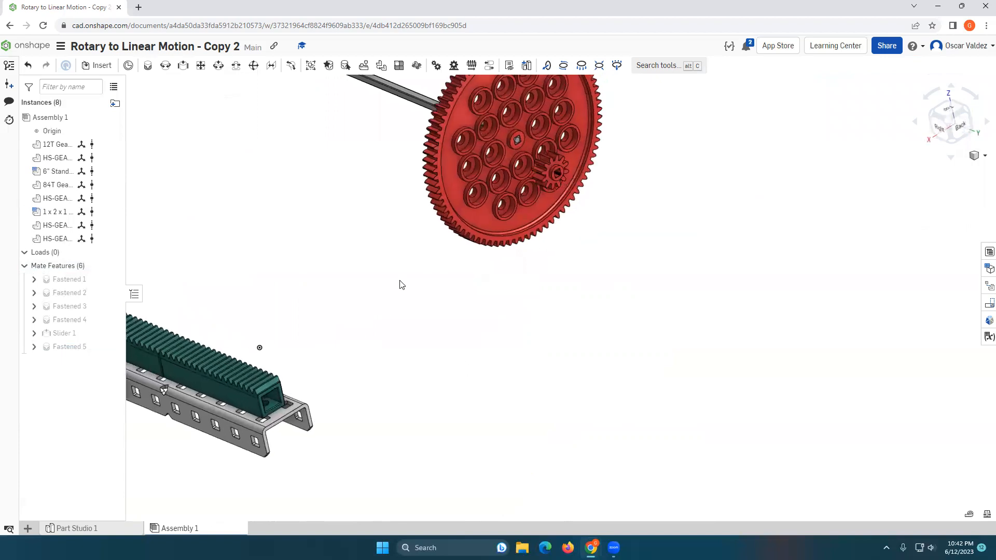
click(147, 65)
scroll(612, 176, up, 3)
scroll(582, 166, up, 4)
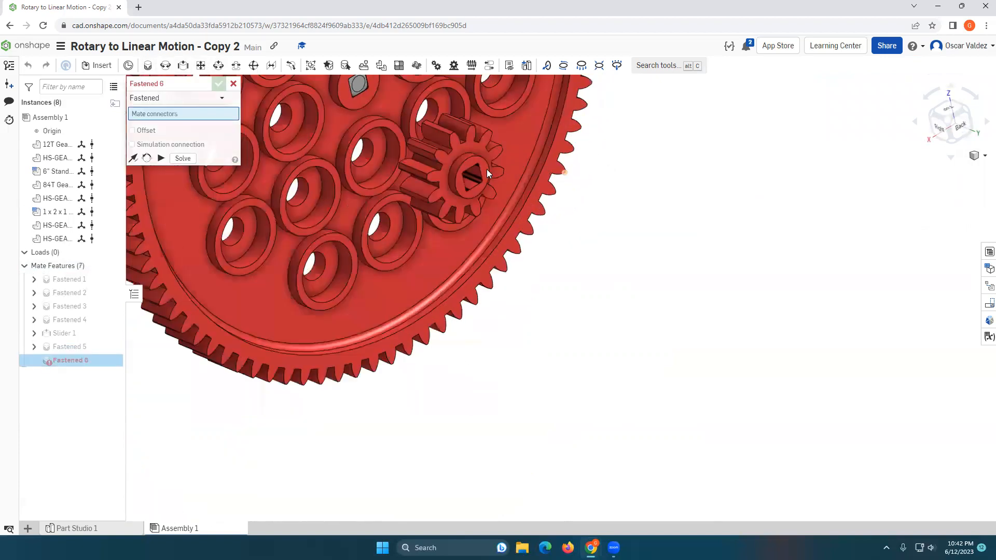
scroll(486, 172, up, 2)
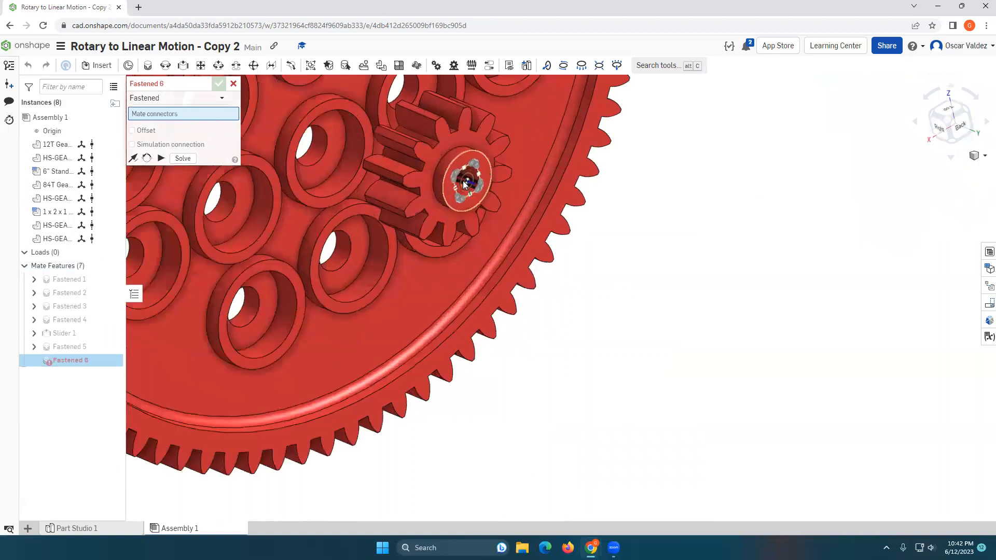
click(466, 185)
scroll(328, 297, down, 8)
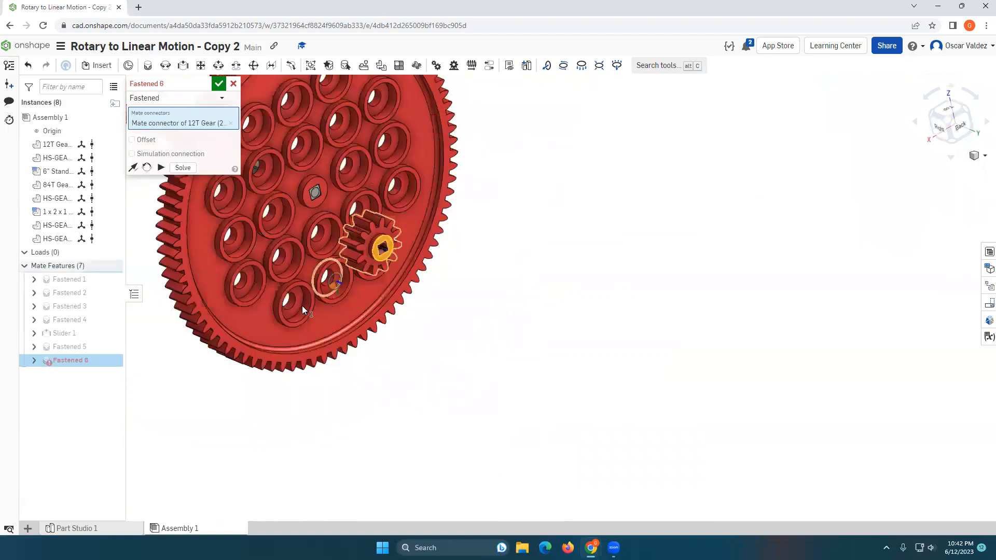
middle_drag(180, 310, 554, 400)
right_drag(376, 284, 441, 341)
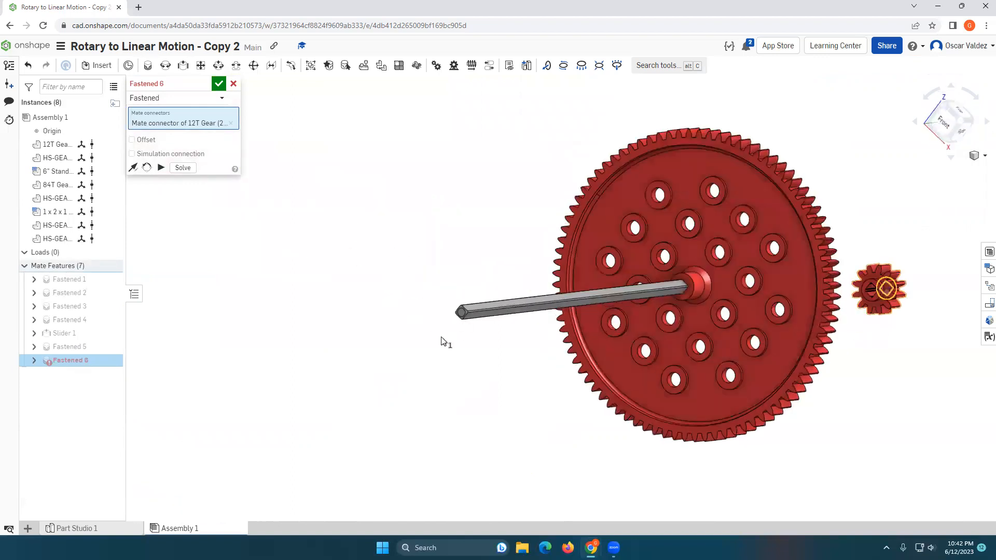
scroll(473, 299, up, 5)
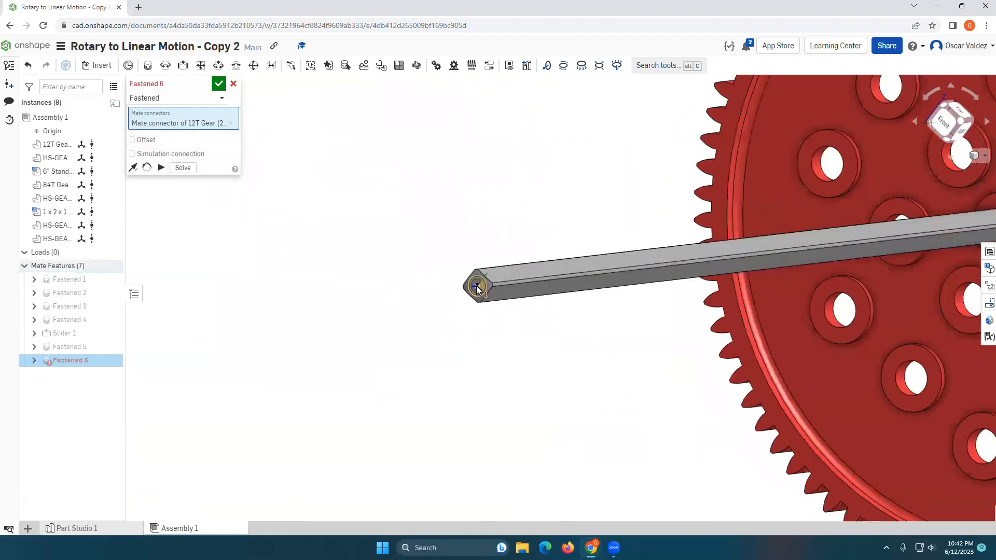
click(477, 288)
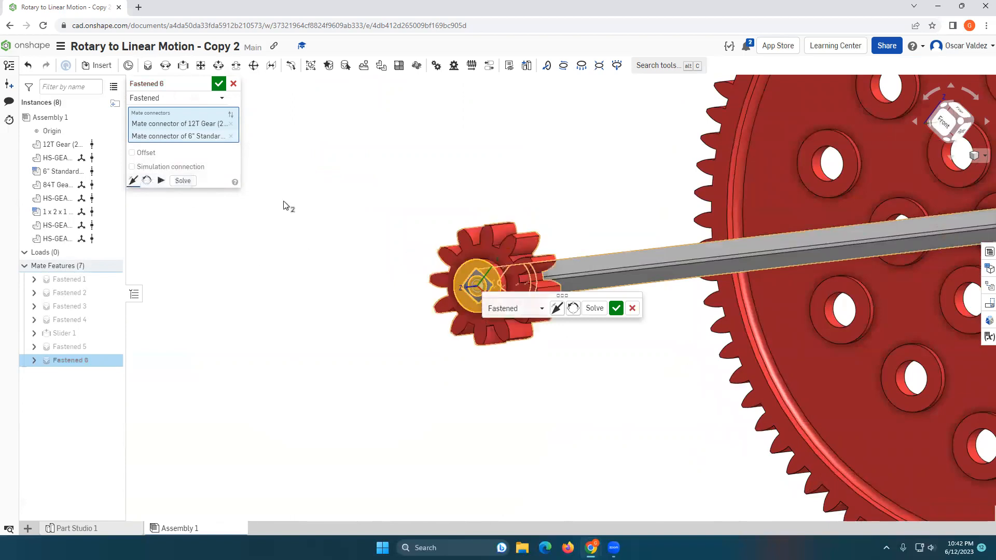
click(218, 84)
Step: Add a revolute mate between the shaft end at the 12T gear and the assembly origin, along the origin's X axis
scroll(386, 315, down, 6)
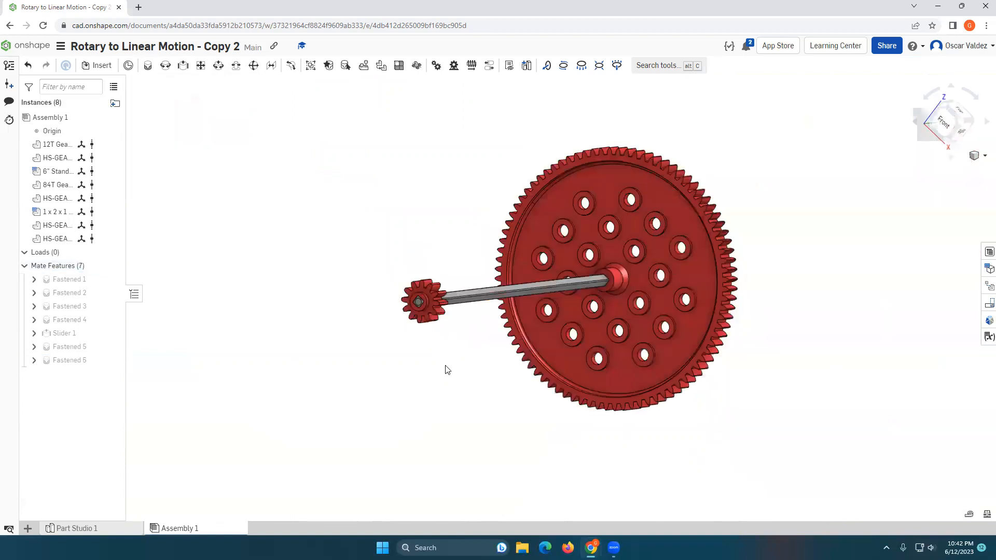
right_drag(459, 400, 372, 415)
middle_drag(372, 415, 560, 249)
mouse_move(625, 244)
right_down()
mouse_move(637, 241)
mouse_move(611, 240)
right_up()
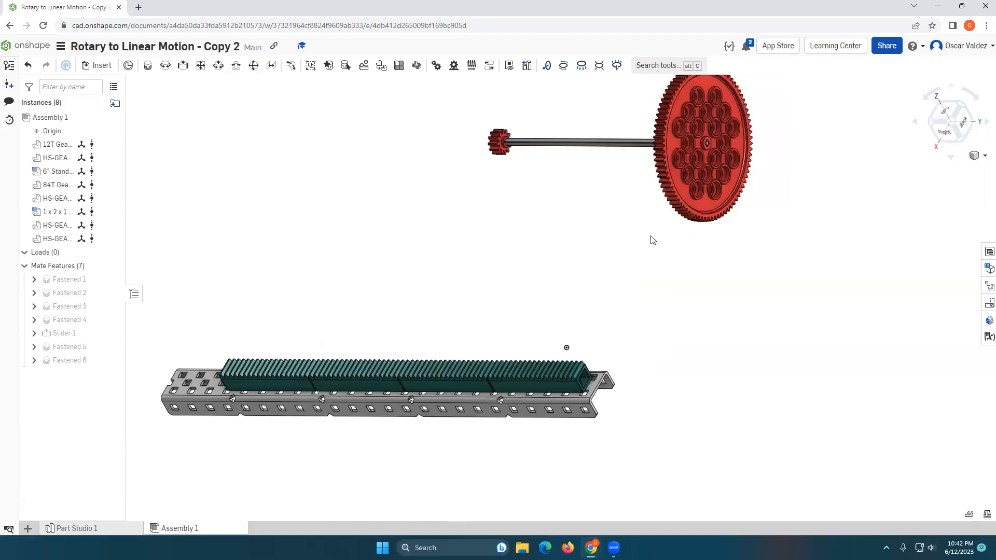
right_drag(588, 274, 619, 248)
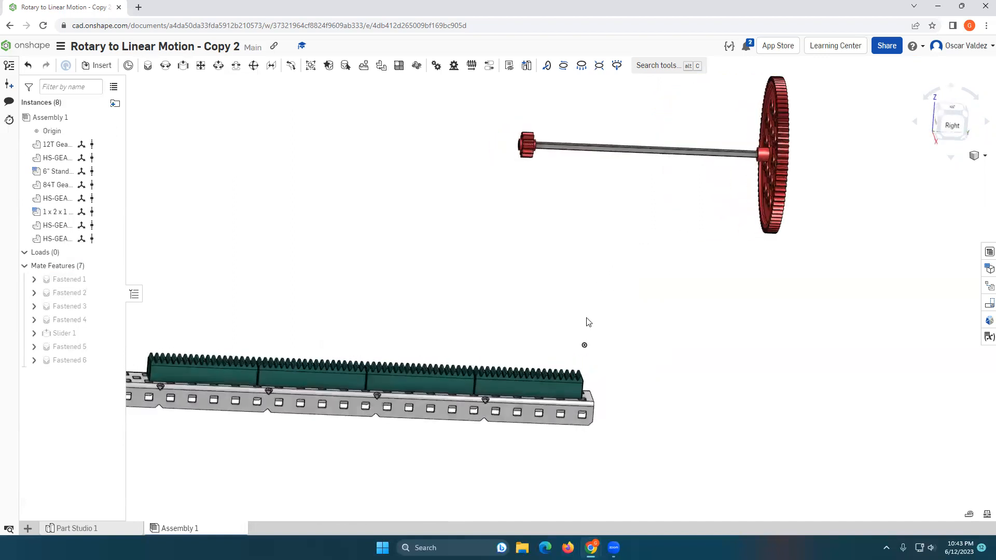
right_drag(653, 318, 636, 316)
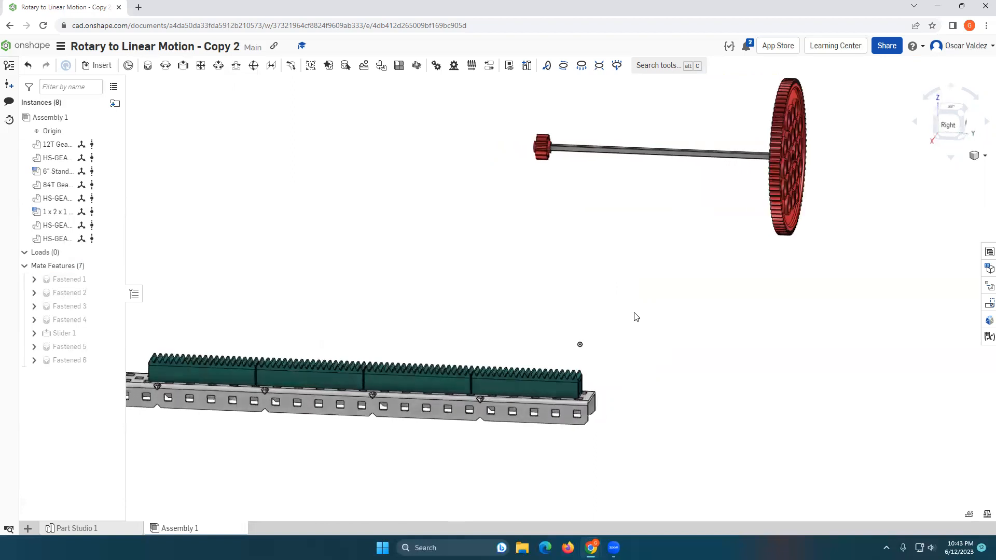
right_drag(543, 230, 595, 239)
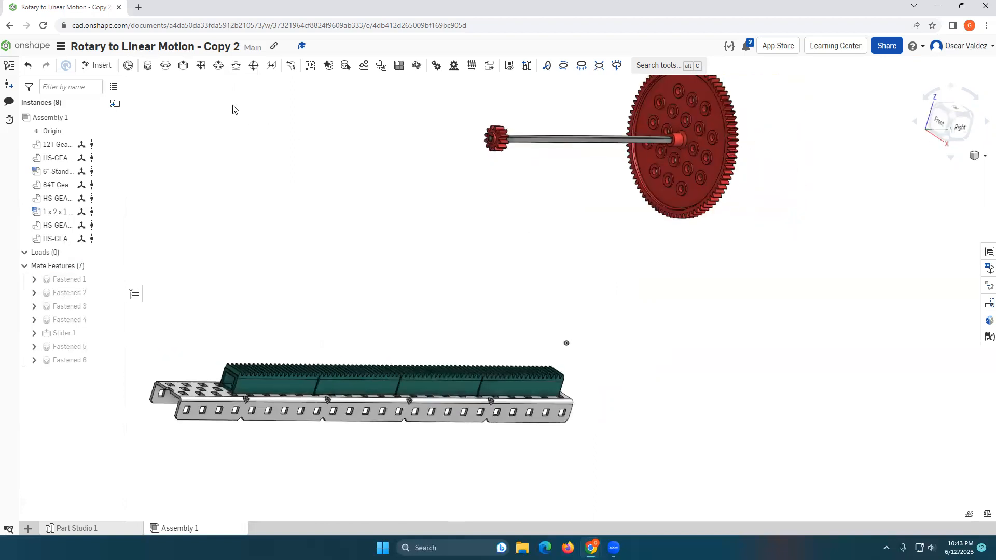
click(166, 70)
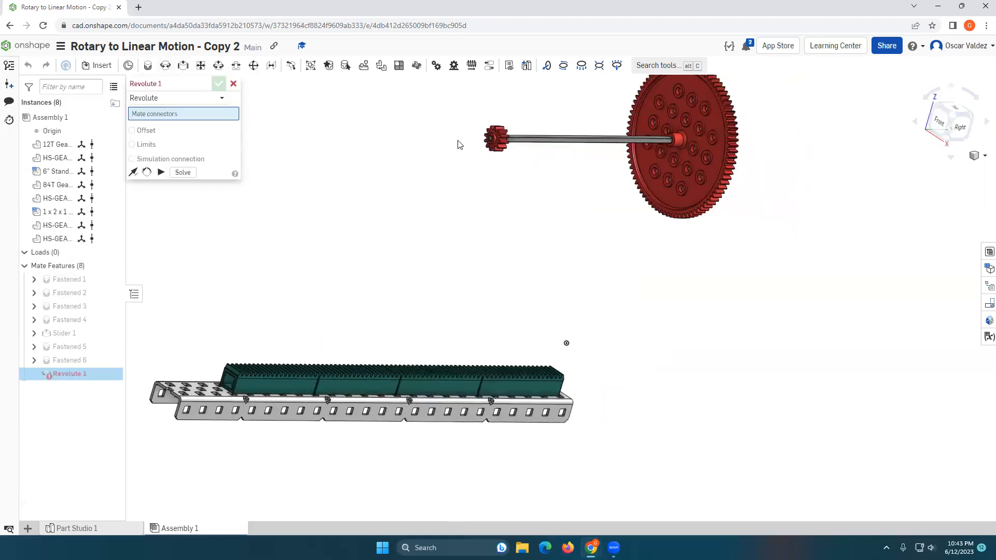
scroll(493, 154, up, 3)
scroll(512, 100, up, 2)
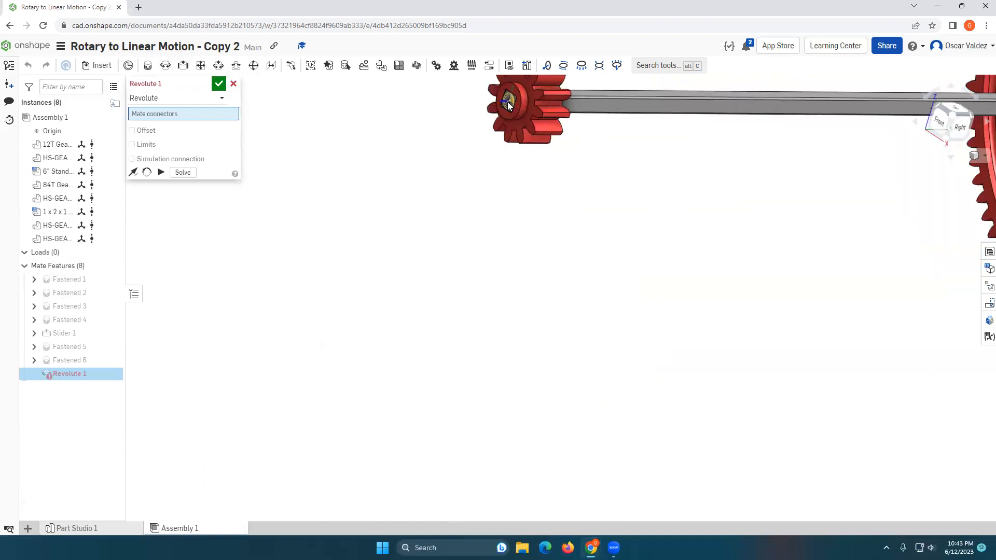
click(507, 102)
scroll(542, 280, down, 5)
right_drag(655, 380, 521, 312)
scroll(521, 315, up, 2)
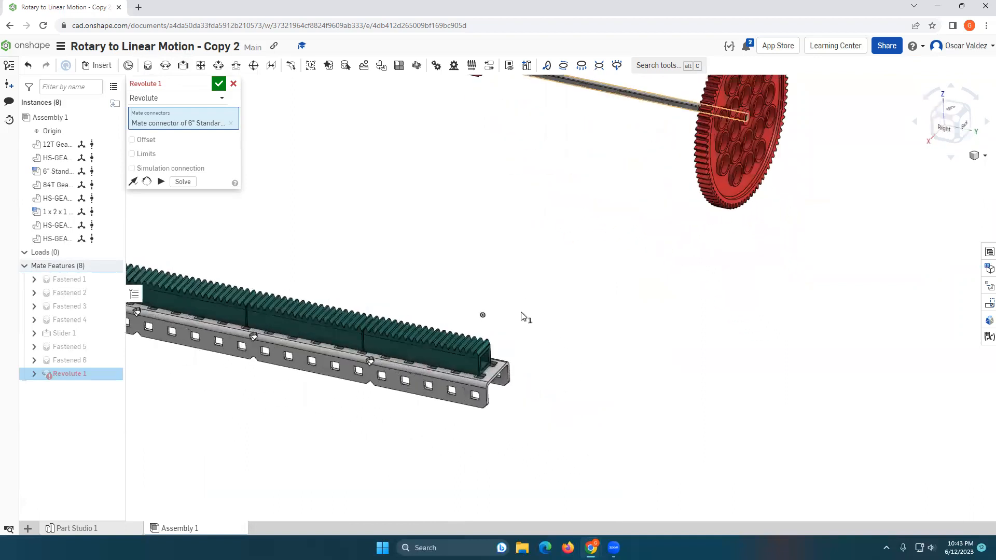
scroll(521, 318, up, 1)
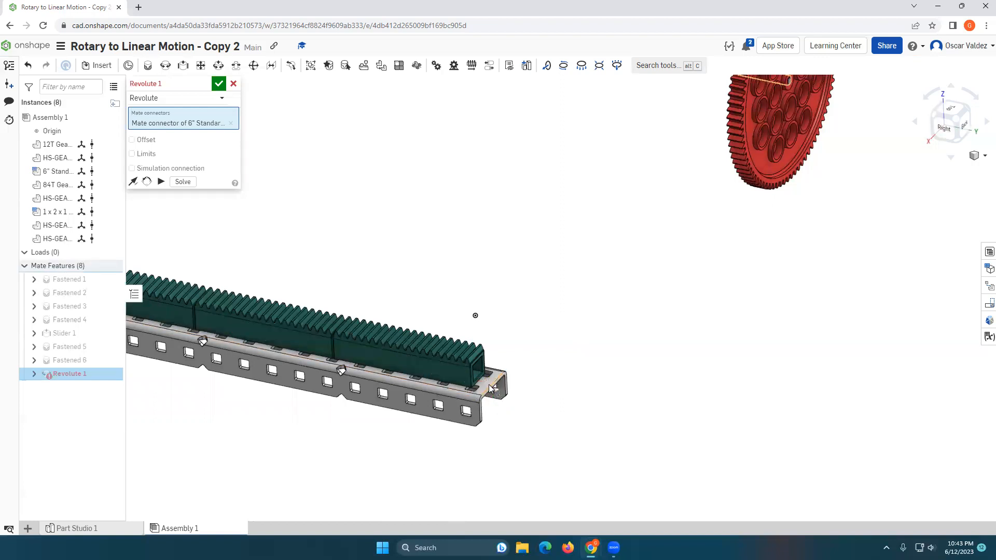
scroll(489, 384, up, 2)
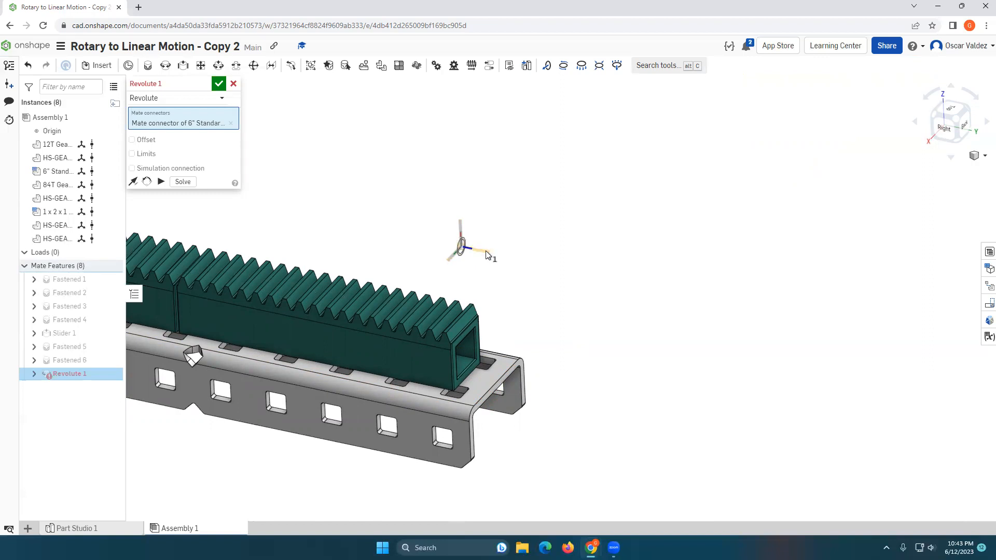
click(447, 262)
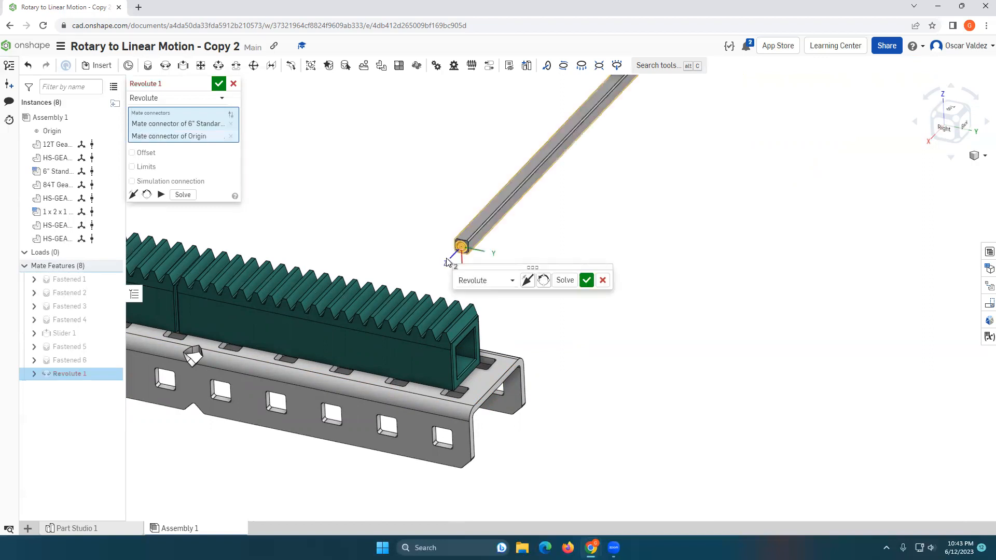
click(219, 83)
Step: Edit the shaft's revolute mate to flip its primary axis so the shaft extends the opposite way from the origin
scroll(572, 366, down, 2)
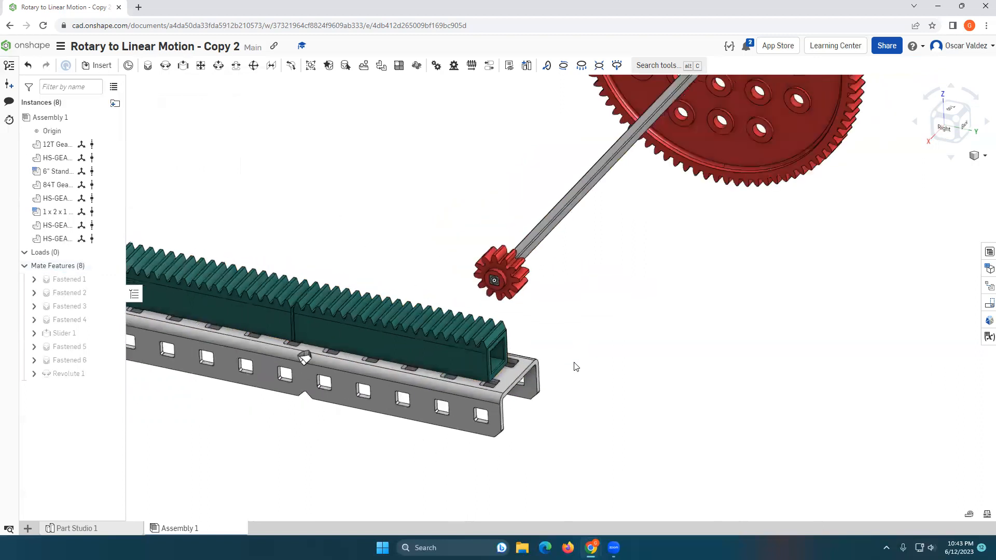
scroll(575, 367, down, 2)
scroll(506, 347, up, 2)
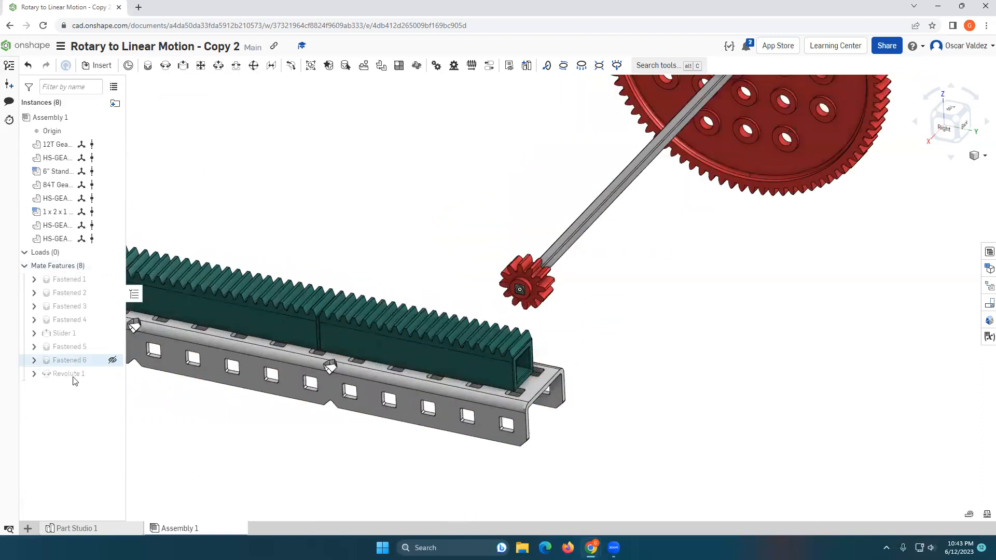
double_click(73, 374)
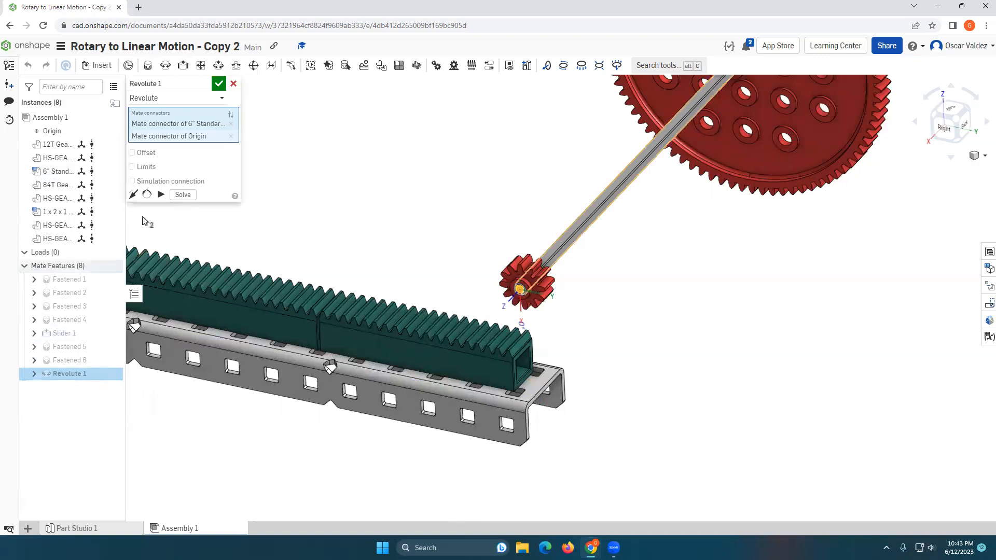
click(133, 194)
click(218, 85)
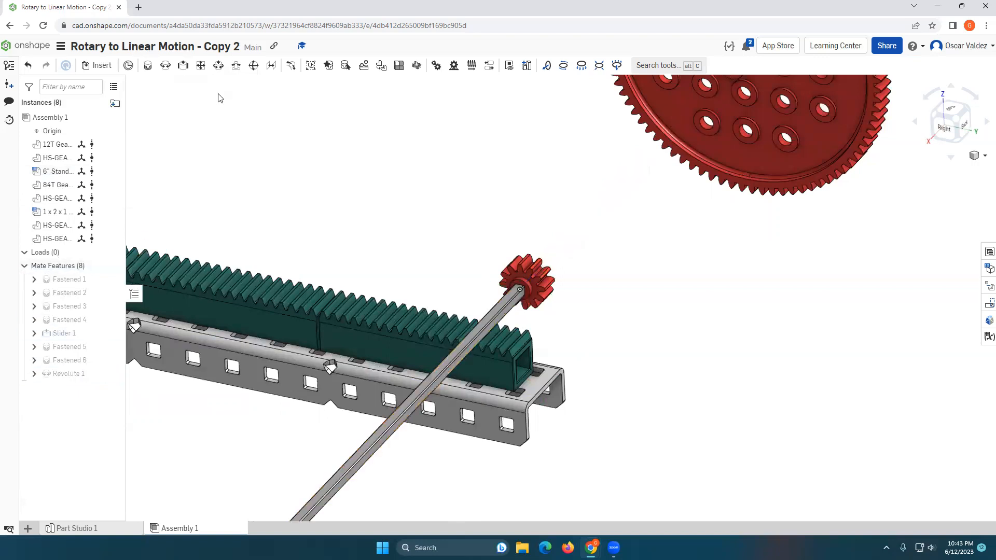
Step: In the Left view, slide the gear rack assembly lengthwise so its first rack section sits below the 12T gear
scroll(274, 296, down, 3)
middle_drag(285, 315, 641, 415)
right_drag(652, 421, 899, 228)
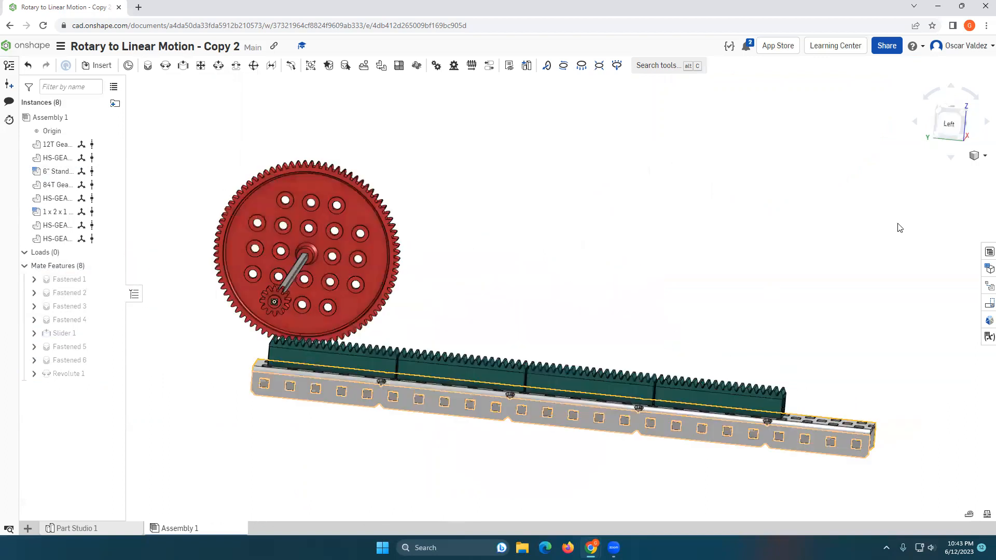
click(948, 125)
scroll(336, 285, up, 1)
scroll(342, 288, down, 1)
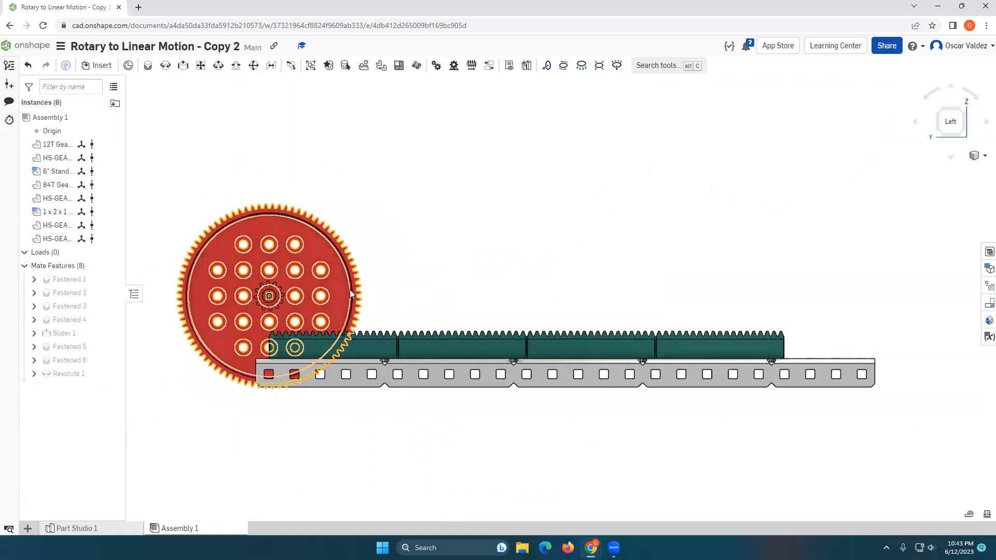
scroll(363, 290, up, 1)
scroll(466, 288, up, 1)
scroll(570, 311, up, 1)
drag(635, 375, 385, 367)
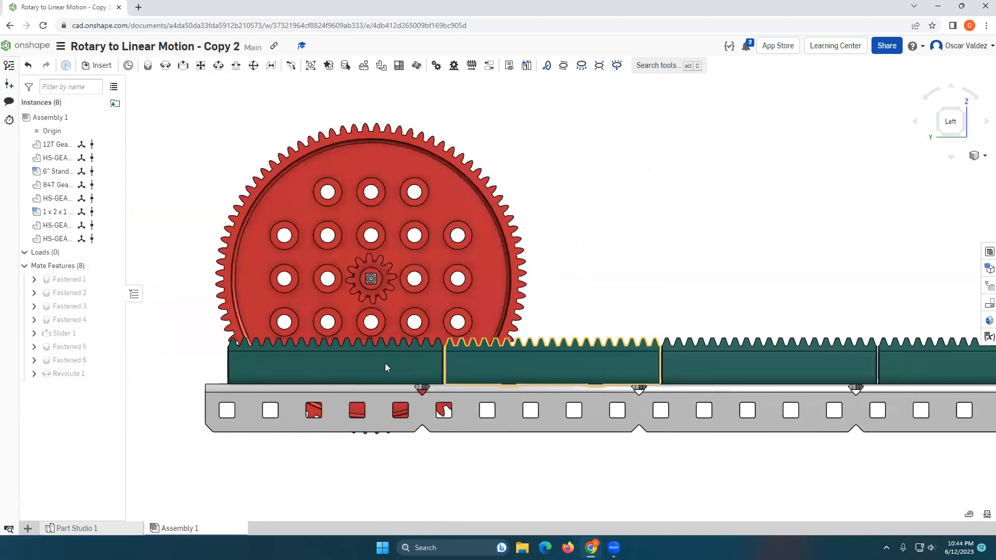
Step: Edit the slider mate to set its X offset to -0.5 in, and slide the rack assembly lengthwise beneath the 12T gear
right_click(65, 336)
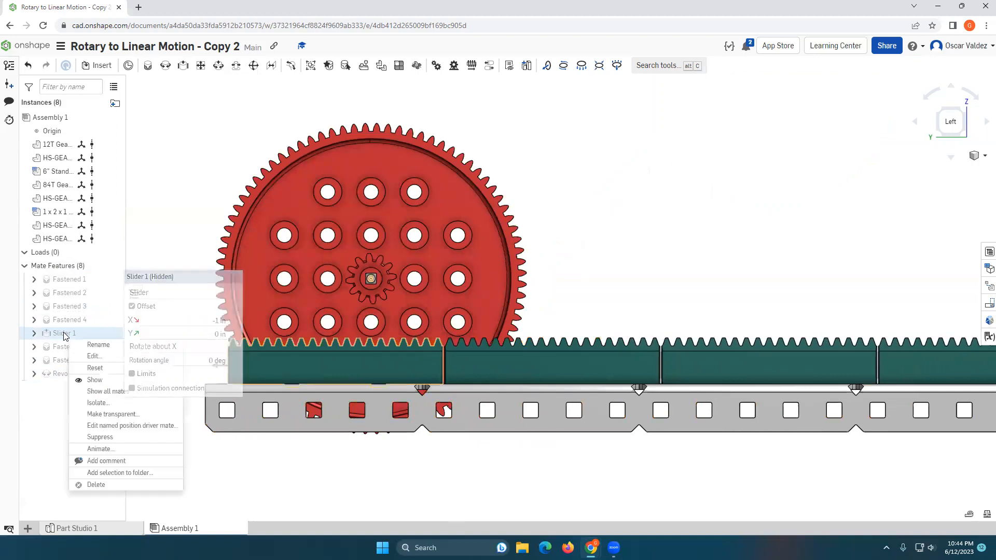
click(92, 356)
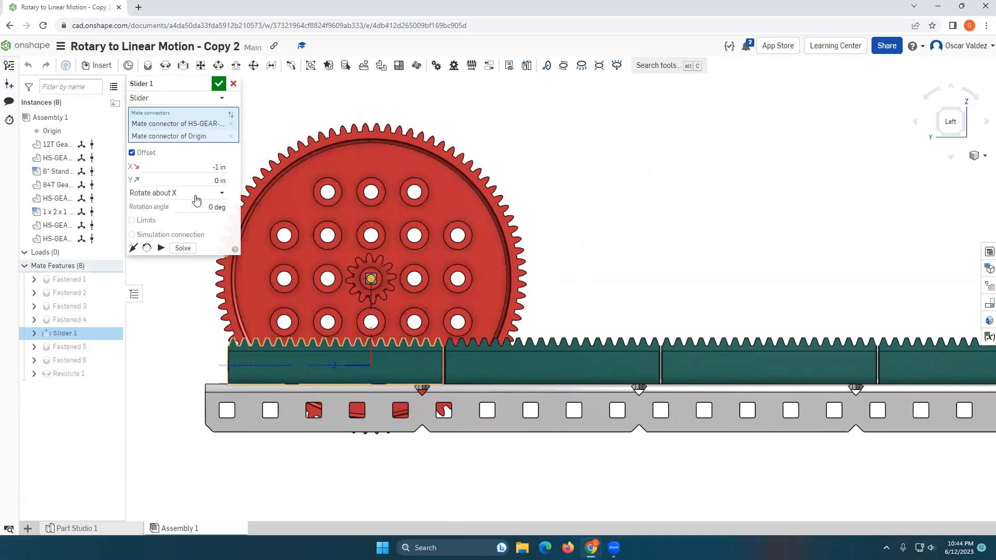
click(220, 167)
key(BackSpace)
text(-.5)
key(Return)
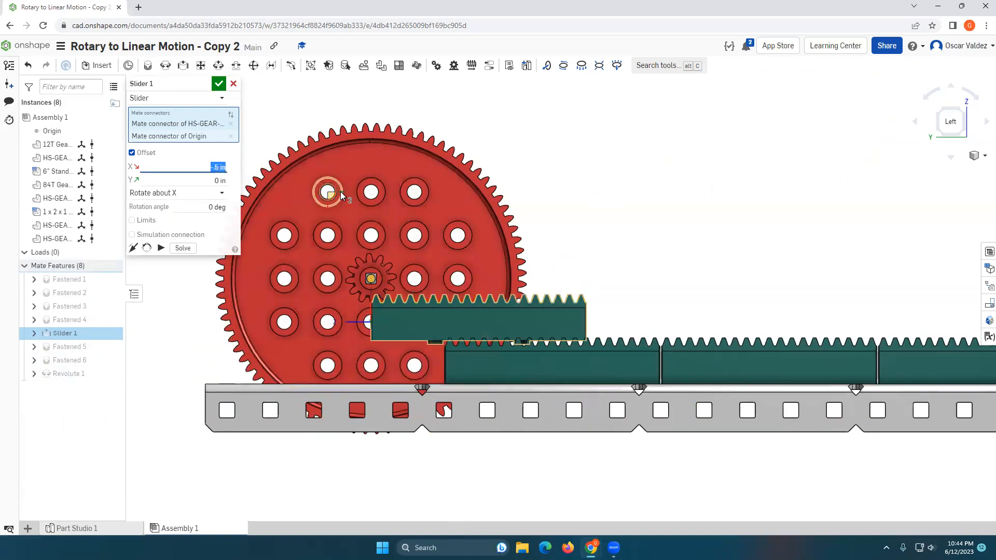
click(219, 83)
drag(447, 325, 366, 364)
scroll(397, 267, up, 1)
scroll(398, 268, up, 2)
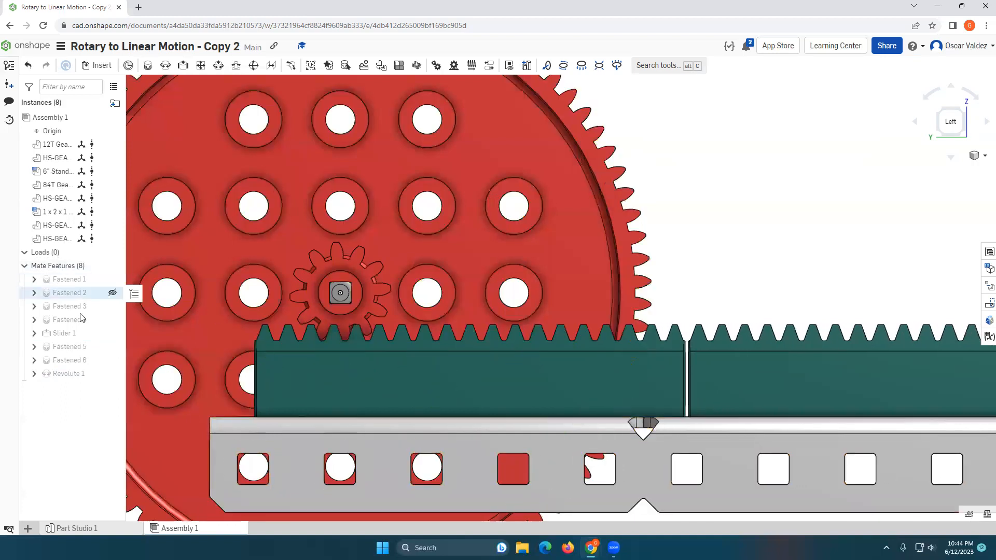
Step: Set the slider mate's X offset to -0.7 in
double_click(72, 332)
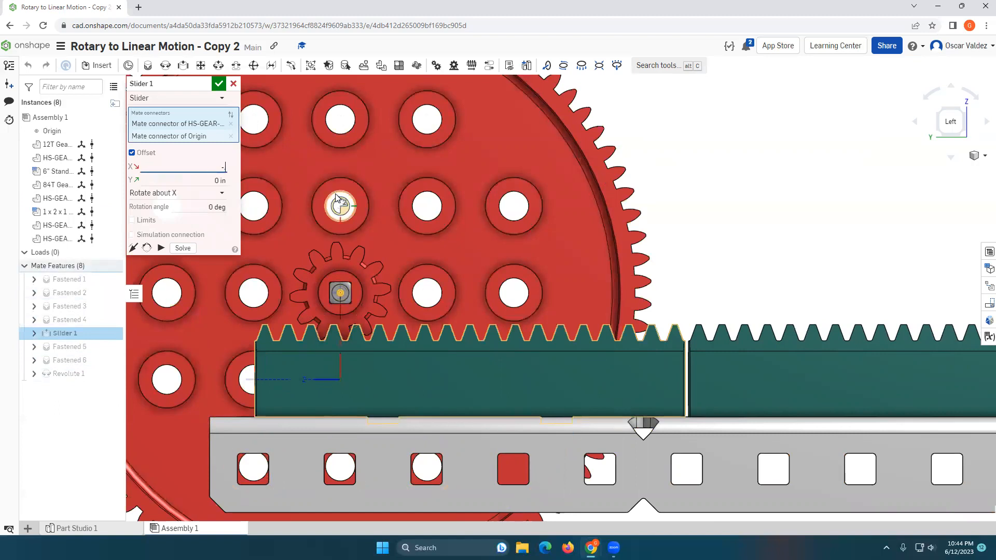
text(-.7)
key(Return)
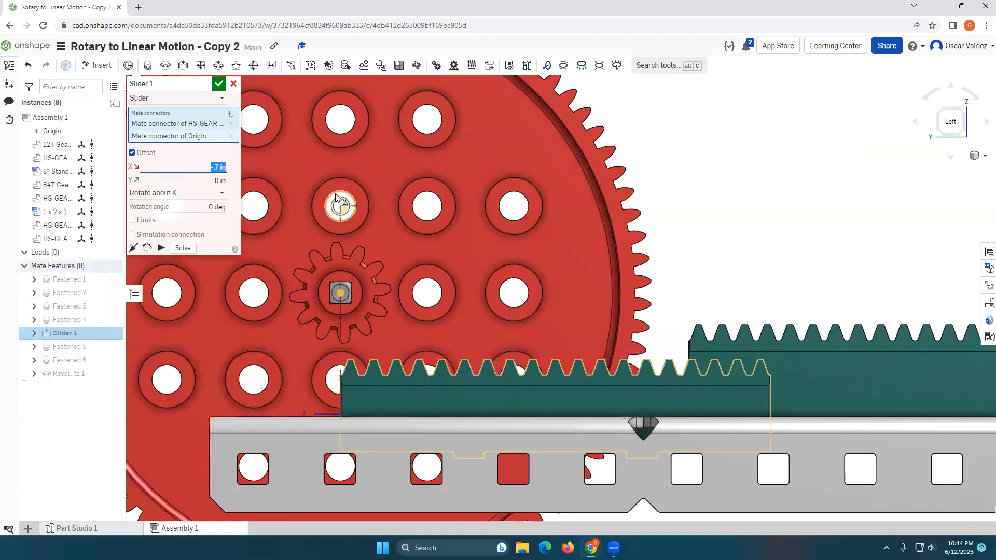
click(219, 84)
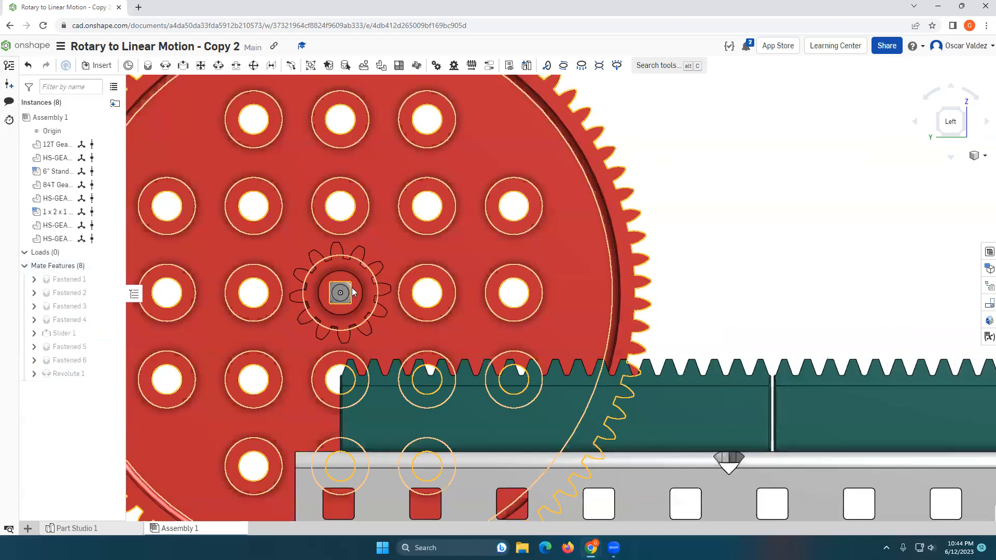
Step: Set the slider mate's X offset to -0.55 in so the rack teeth meet the 12T gear
double_click(90, 334)
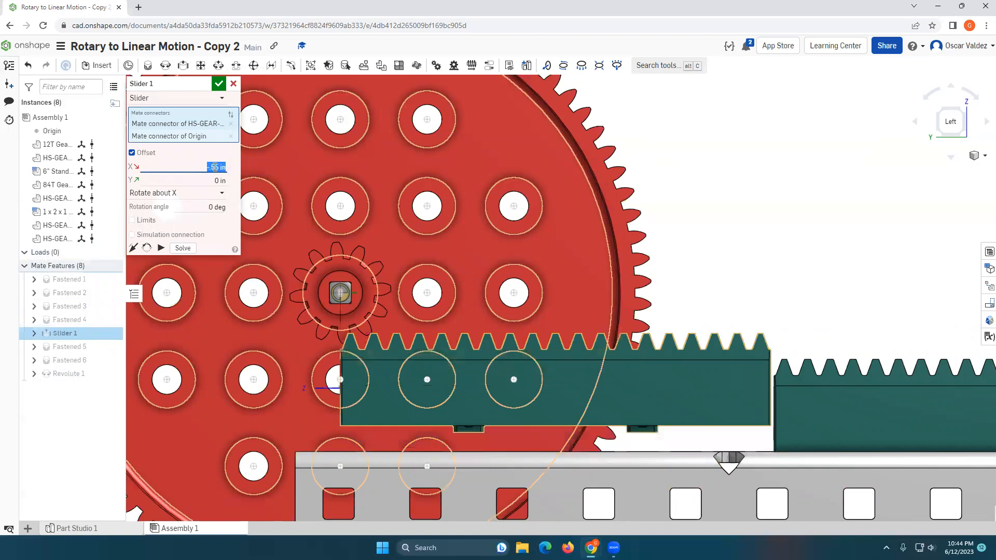
click(218, 83)
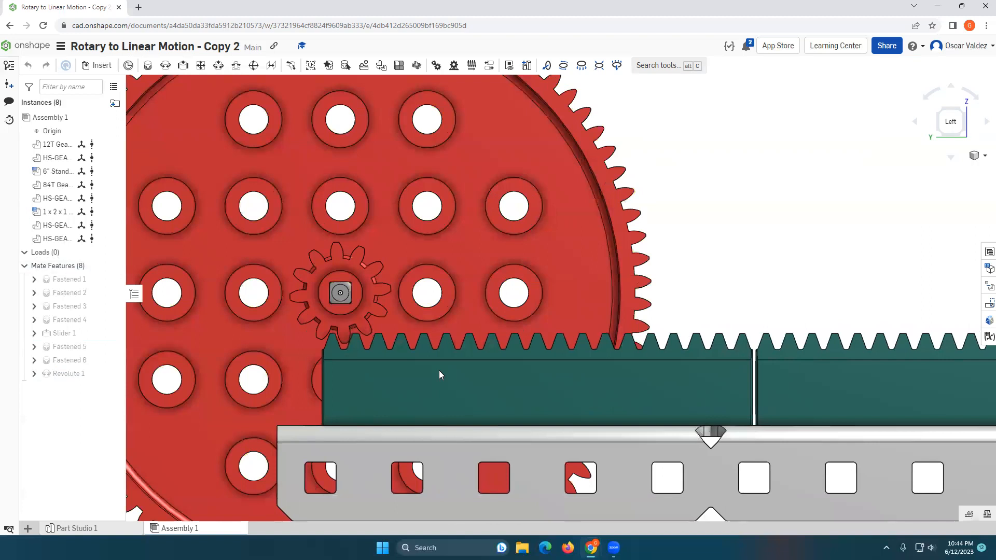
Step: Set the slider mate's Y offset to 0.2 in to centre the rack sideways under the 12T gear
right_drag(419, 383, 770, 219)
middle_drag(771, 218, 381, 187)
scroll(382, 187, down, 3)
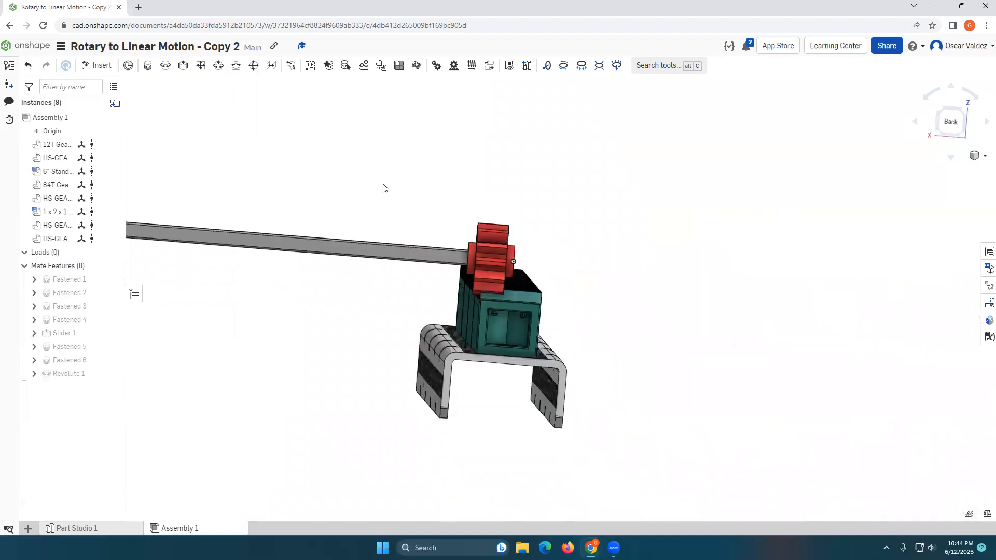
double_click(74, 334)
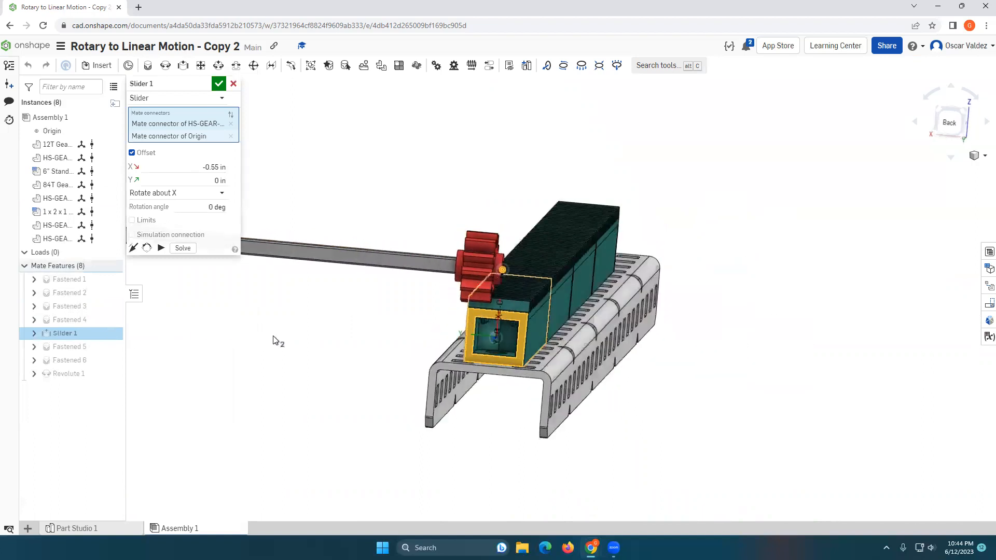
key(BackSpace)
text(0.2)
key(Return)
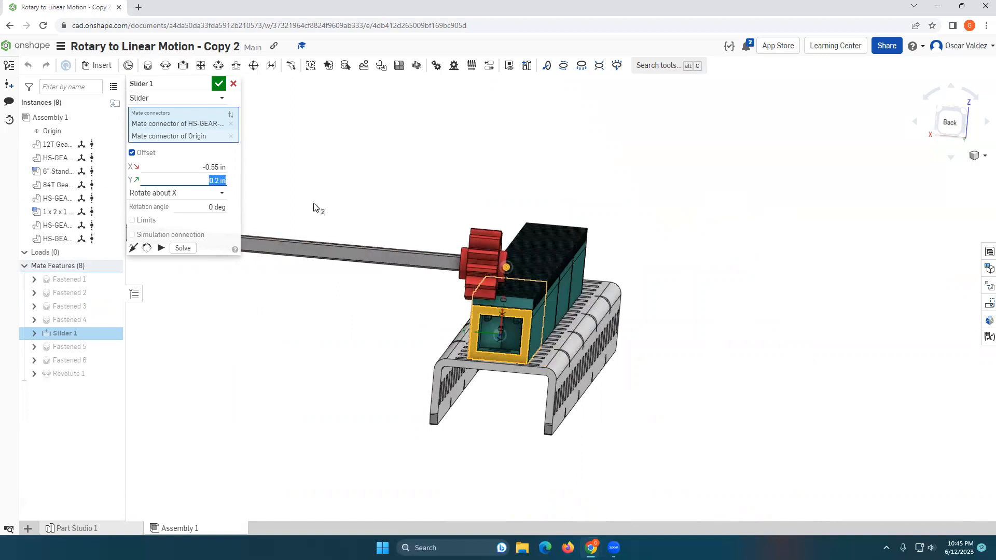
click(218, 83)
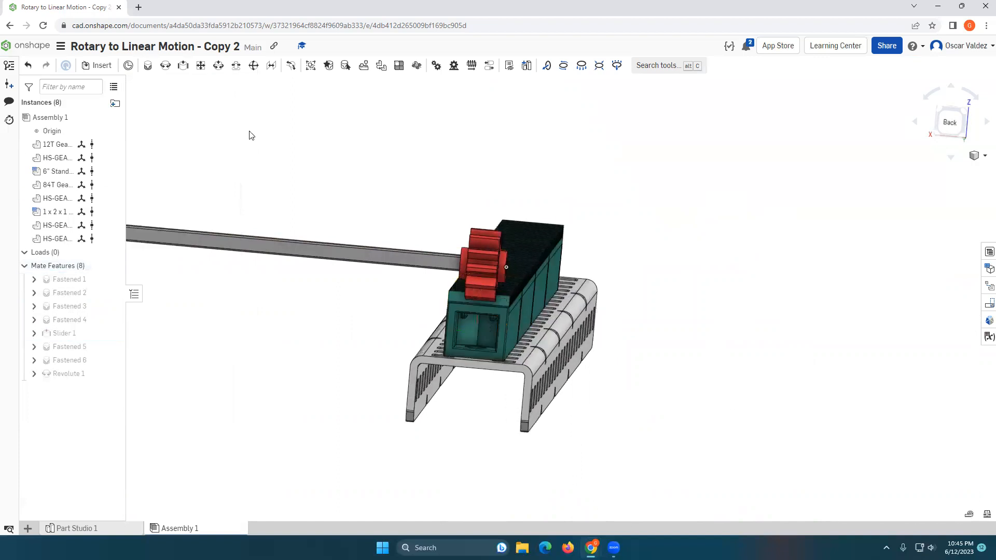
Step: Slide the rack-mounted C-channel until the 12T gear sits near the middle of the racks, and turn the 84T gear by hand
scroll(298, 202, down, 2)
right_drag(300, 202, 342, 321)
middle_drag(316, 289, 570, 409)
right_drag(491, 422, 468, 311)
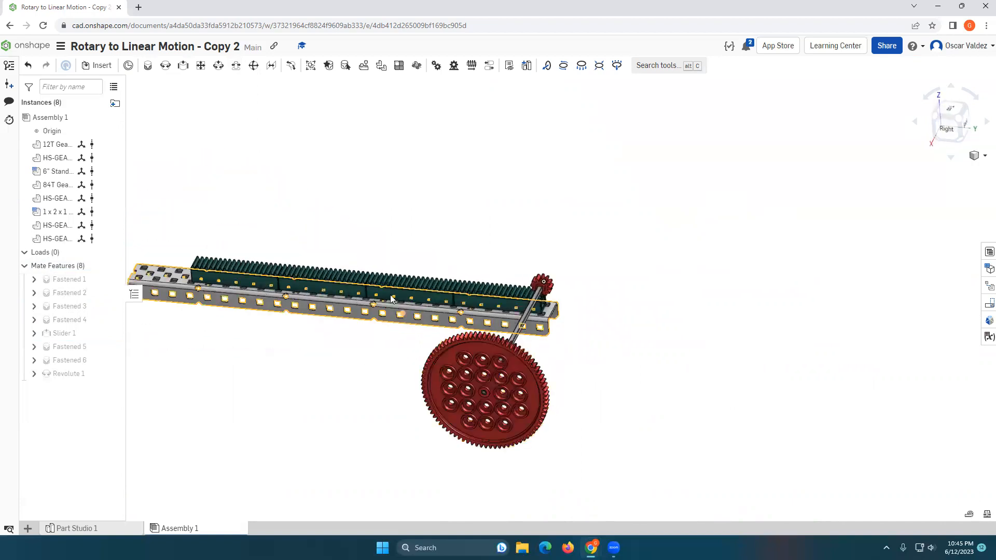
drag(469, 309, 684, 346)
drag(479, 348, 568, 319)
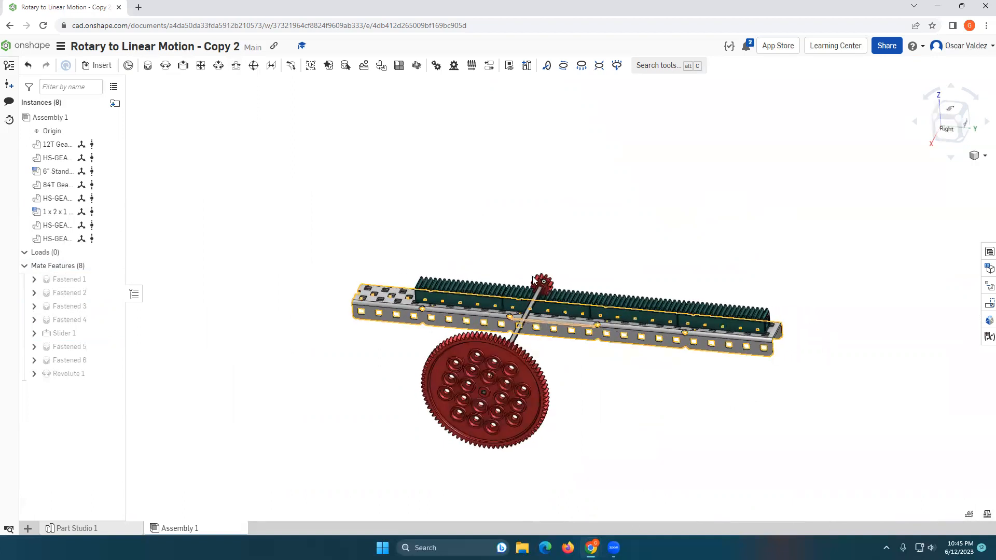
Step: Add a rack and pinion relation between the slider and revolute mates at 1 in per revolution, and turn the 84T gear to test it
click(453, 66)
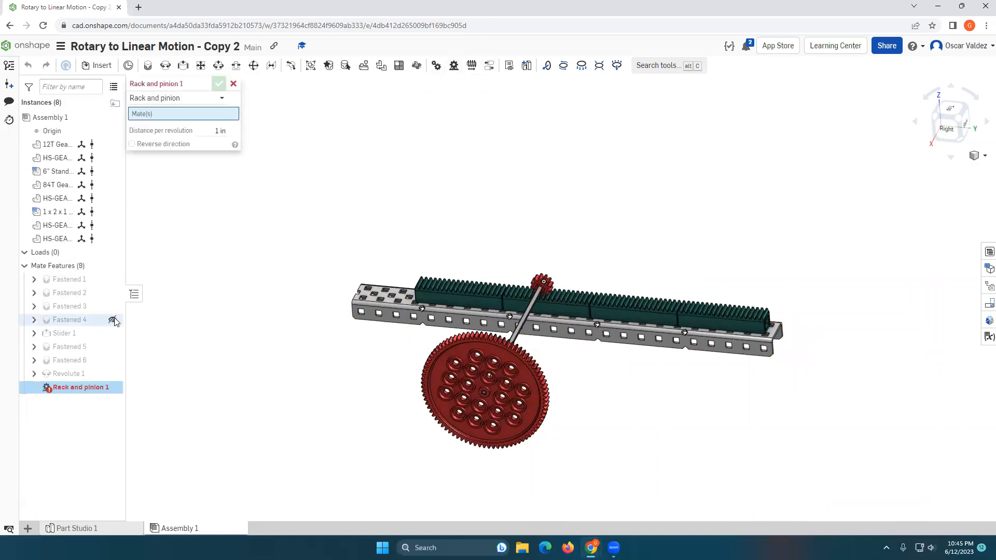
click(80, 334)
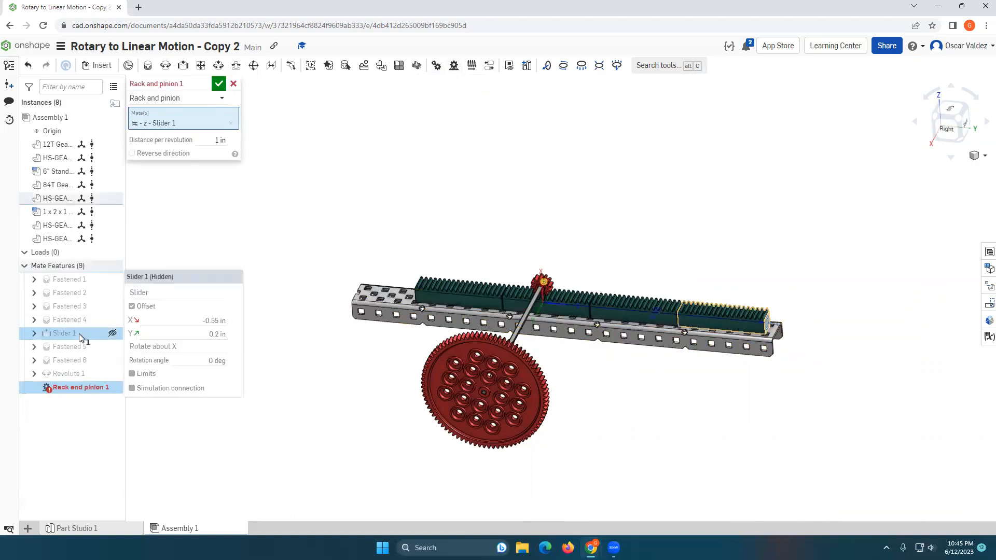
click(78, 374)
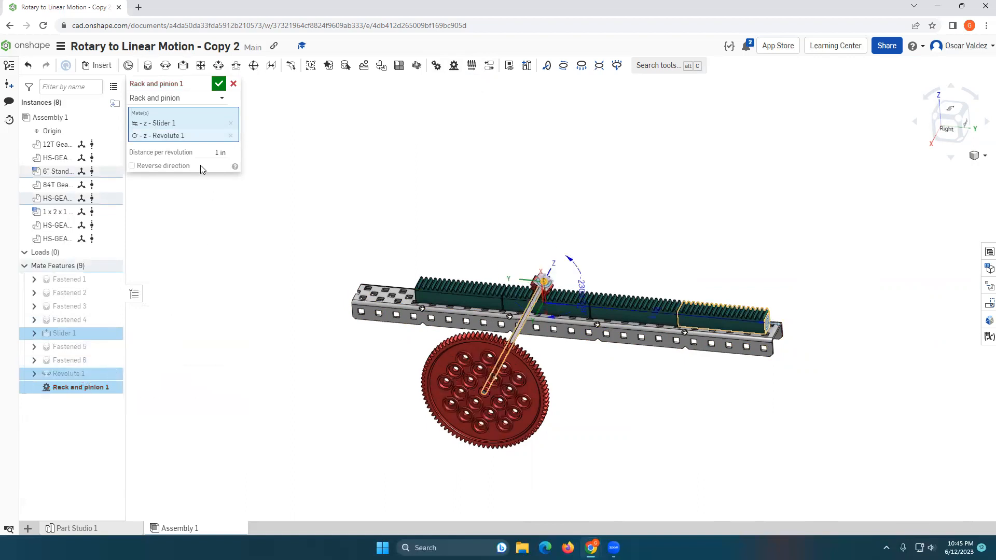
click(218, 86)
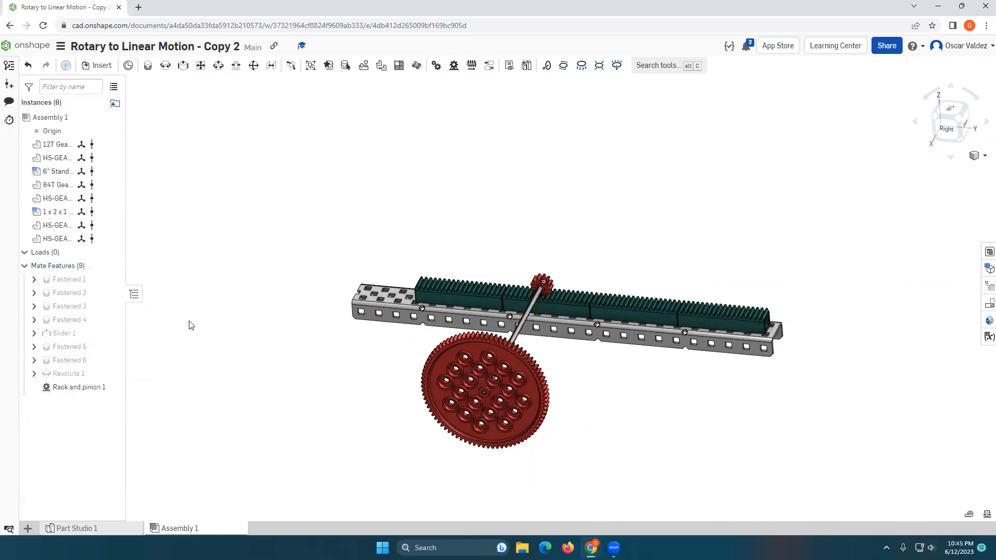
drag(448, 356, 475, 413)
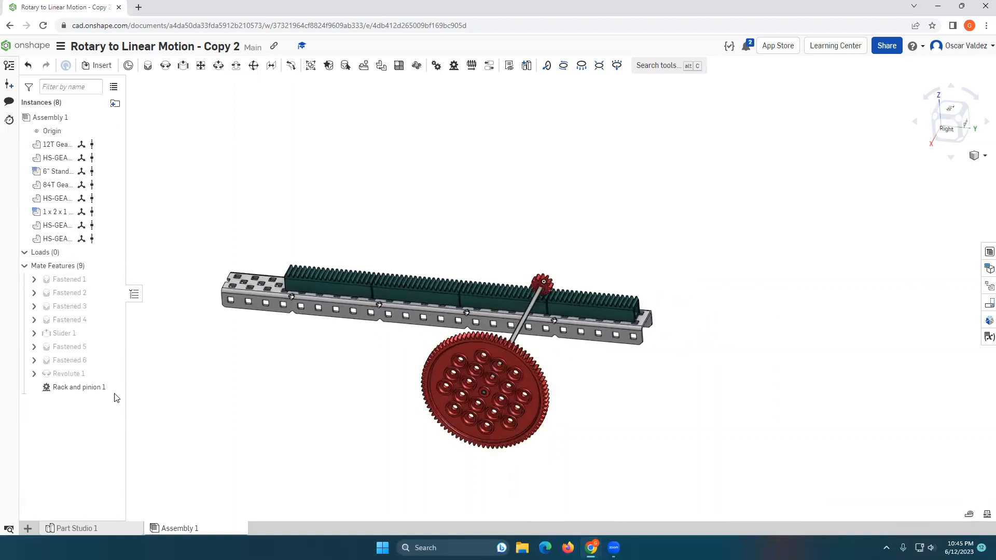
Step: Animate the shaft's revolute mate from 0 to 360 deg in 300 steps with reciprocating playback
right_click(74, 378)
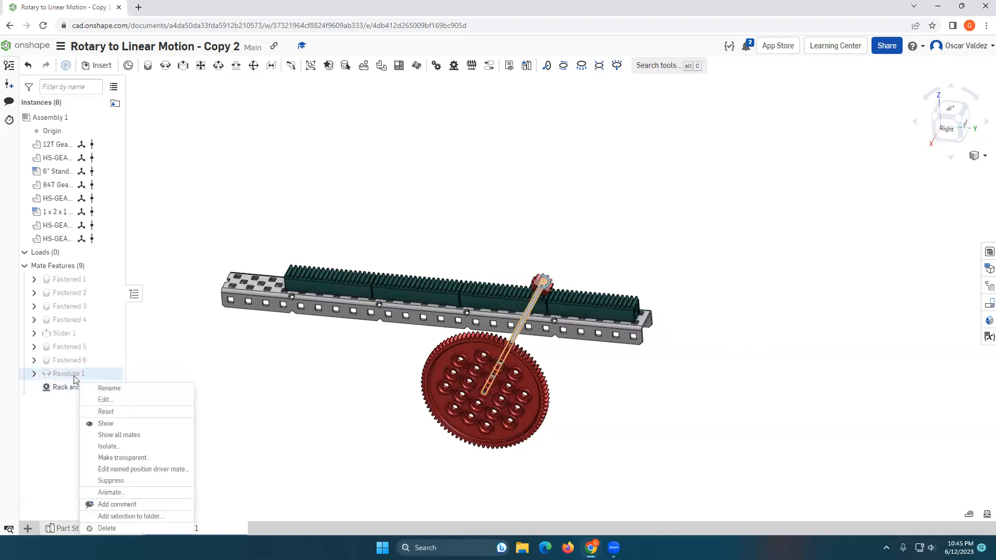
click(110, 492)
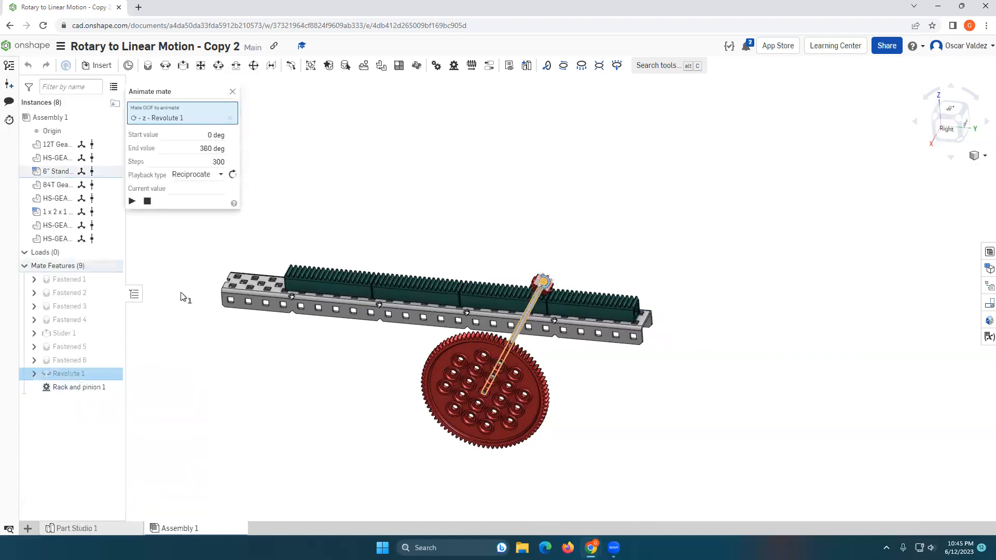
click(130, 206)
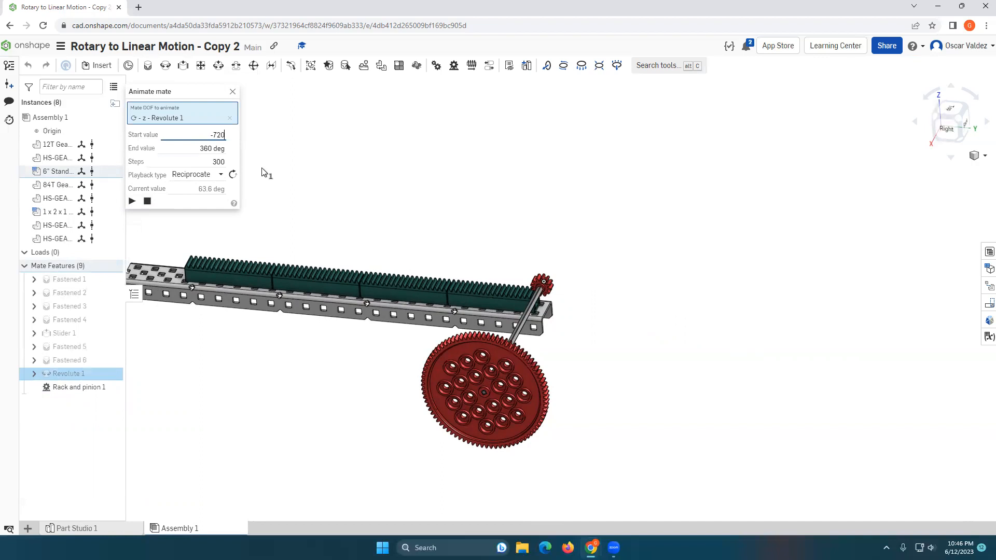
Step: Set the animation to run from -720 to 0 deg in 1000 steps and play it
key(Tab)
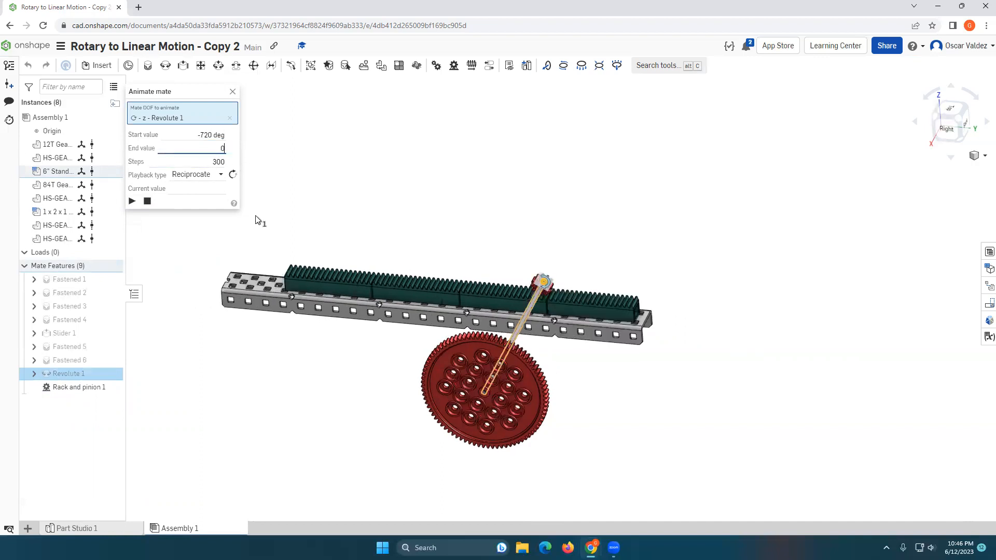
click(131, 202)
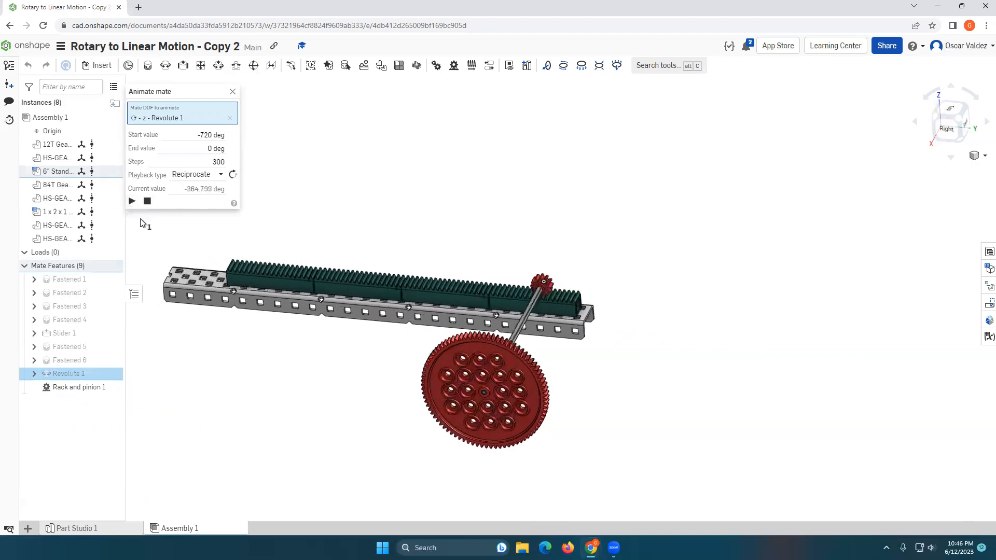
click(217, 161)
text(1000)
click(132, 202)
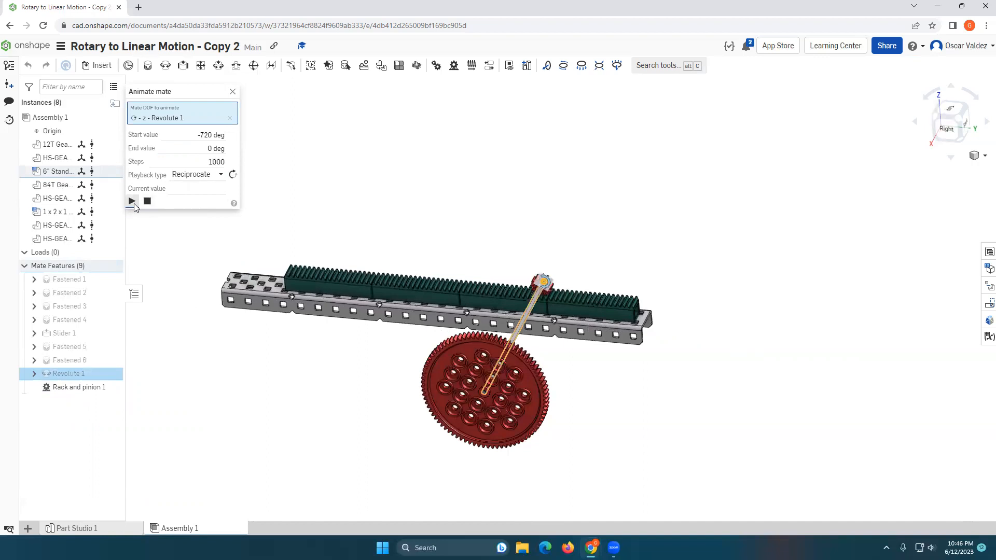